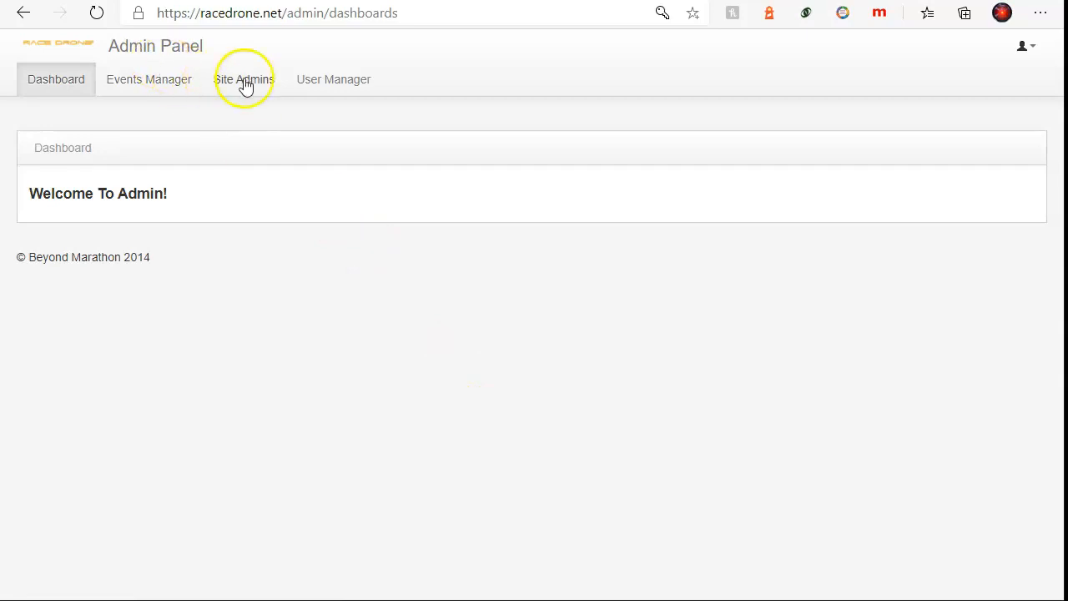
Step: View the site admins, open the Group A tracker account in the user list for editing, and save its full name as Group 1
left_click(238, 81)
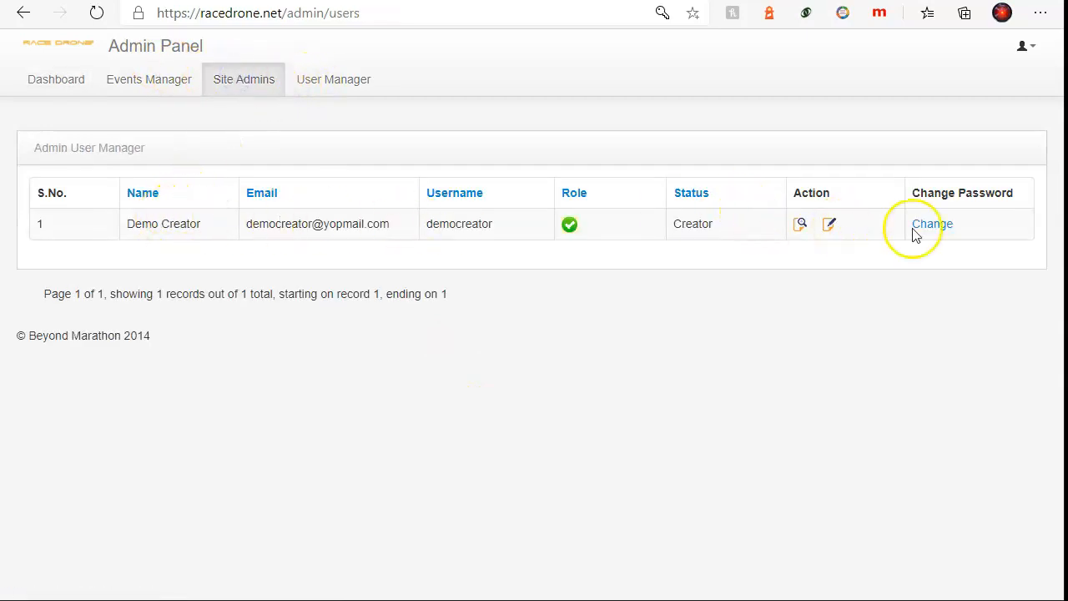
left_click(338, 86)
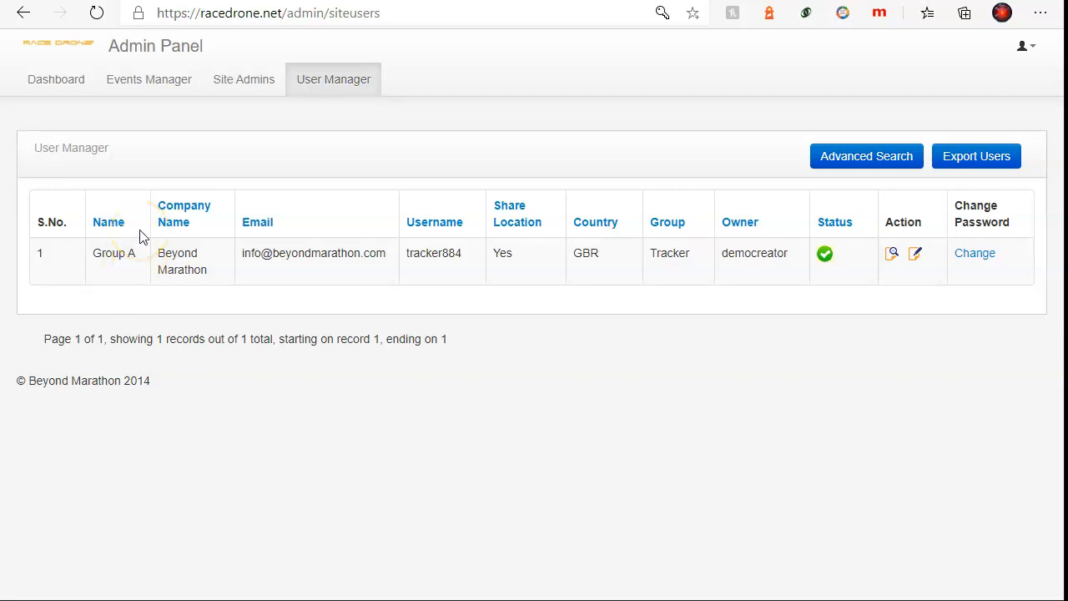
left_click(920, 257)
left_click(321, 270)
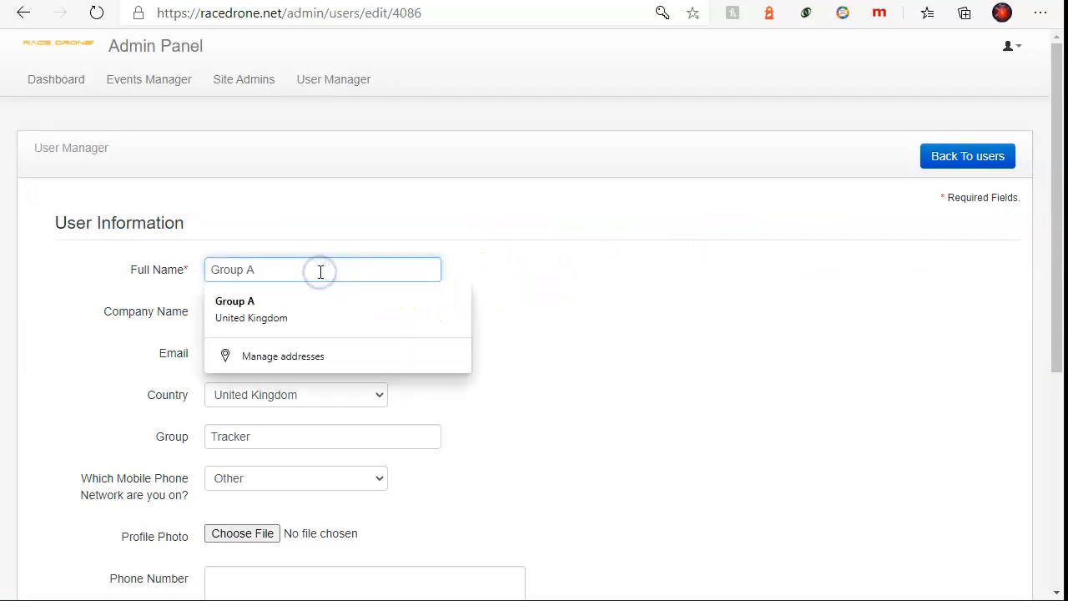
key("BackSpace")
type("1")
left_click(370, 322)
scroll(573, 300, "down", 2)
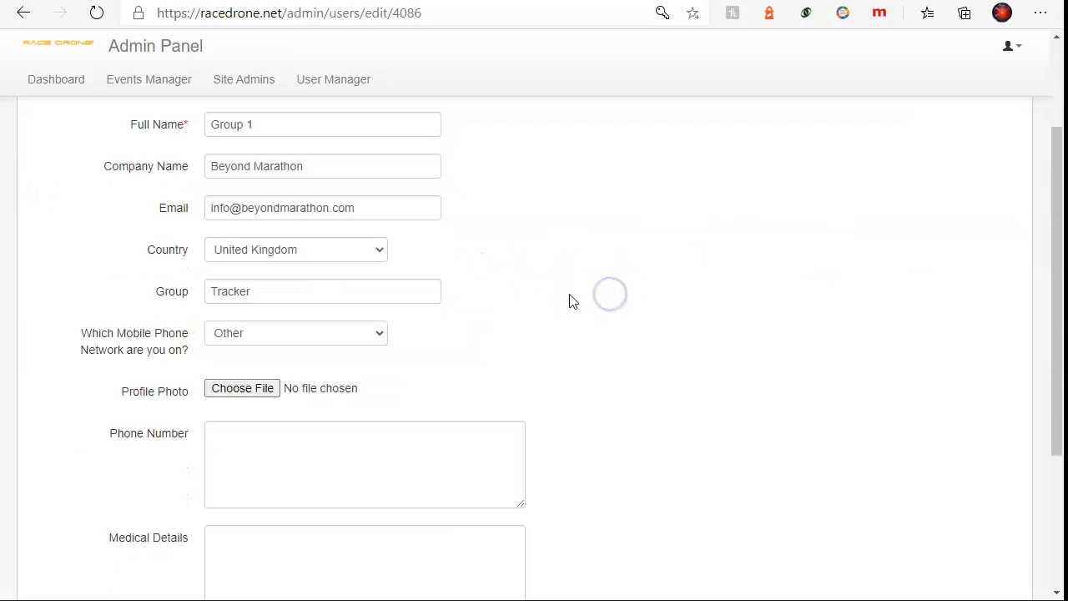
scroll(573, 300, "down", 3)
left_click(248, 473)
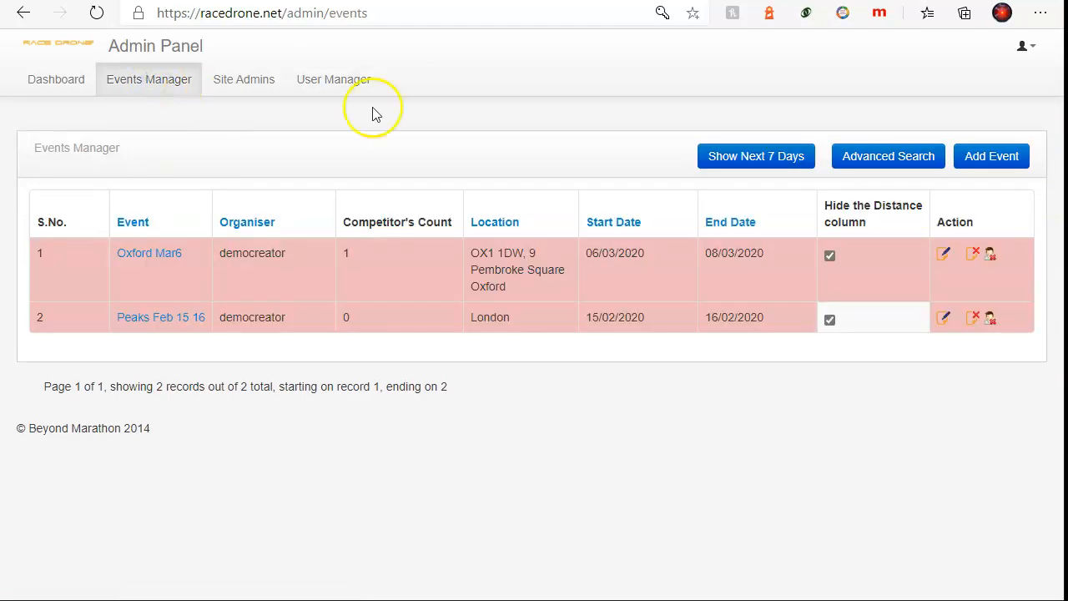
Step: Start a new event, look through its form fields, and switch to the Word notes on mandatory and optional fields
left_click(984, 150)
scroll(280, 191, "down", 14)
scroll(312, 258, "up", 5)
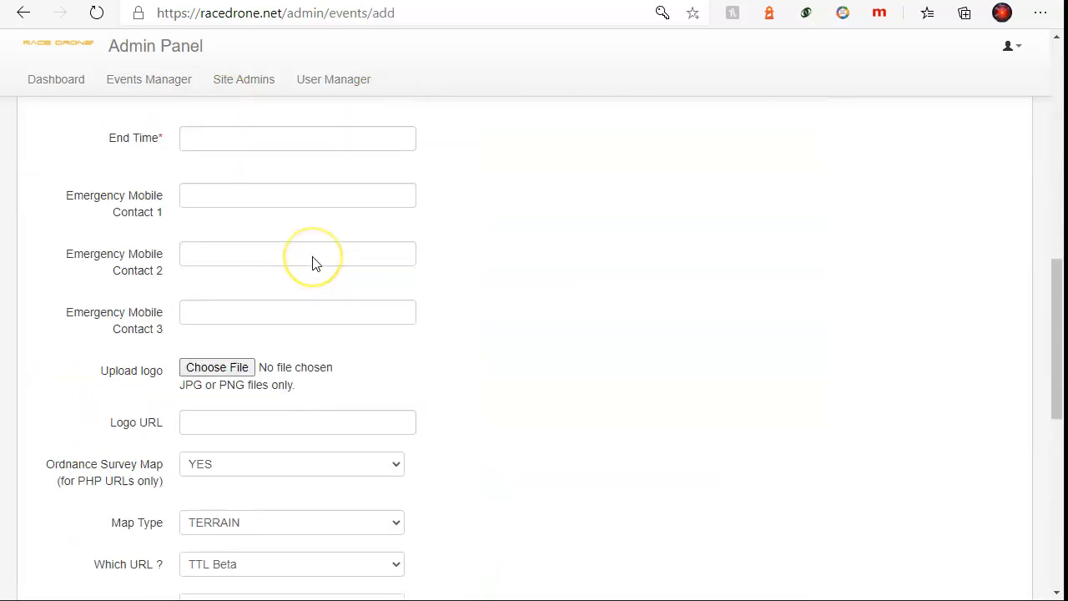
scroll(312, 257, "up", 9)
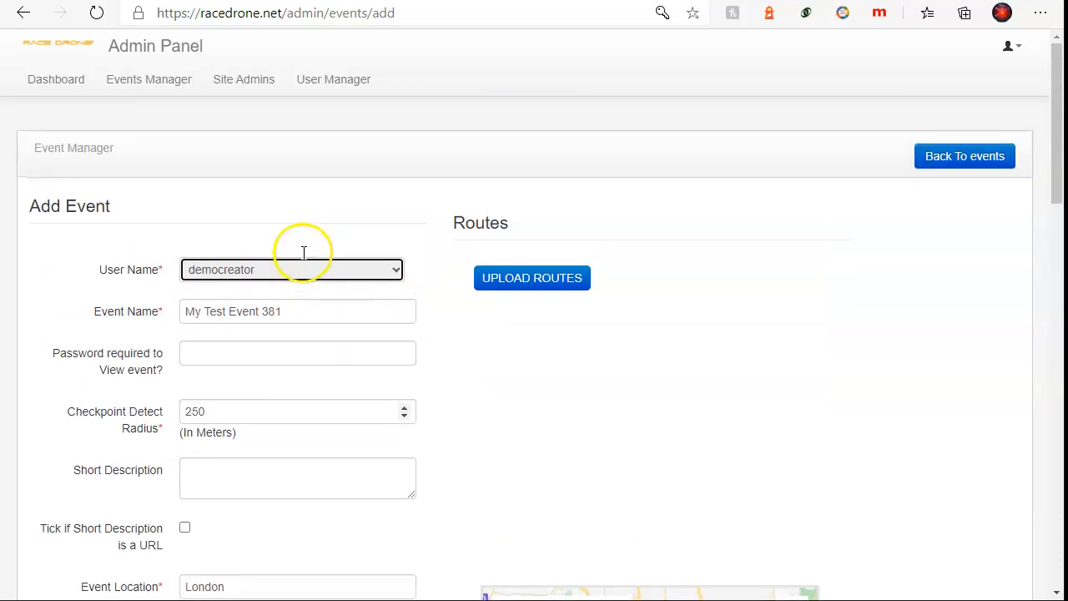
key("alt+Tab")
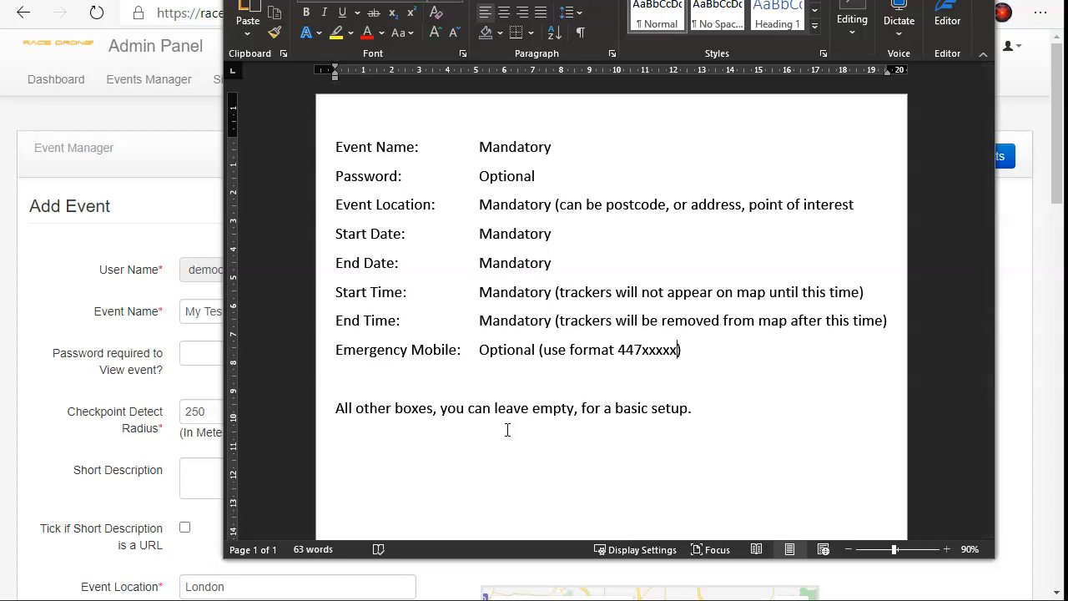
Step: Return to the new event form, name the event "Watford event" and enter the password required to view it
left_click(215, 219)
left_click_drag(308, 321, 176, 333)
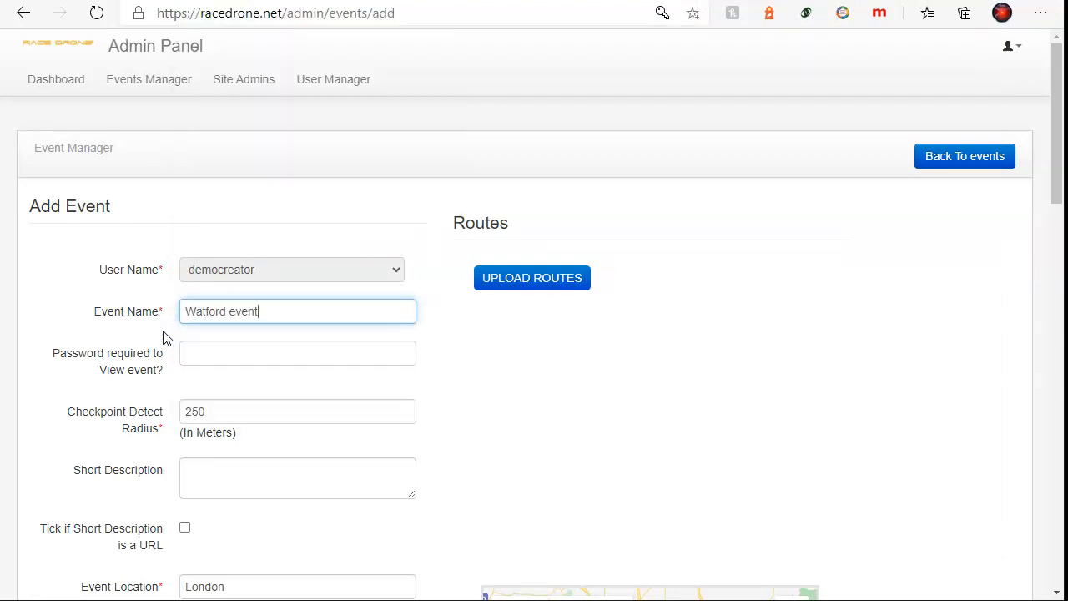
key("Tab")
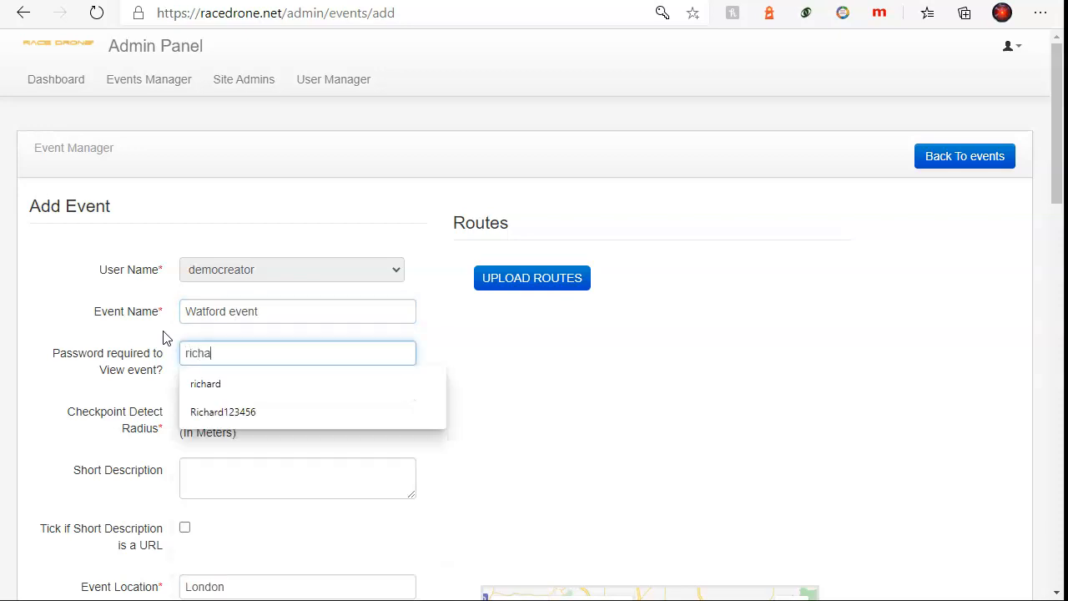
key("Tab")
Step: Set the event's start date to 2020-07-24 and its end date to 2020-07-26
scroll(191, 346, "down", 3)
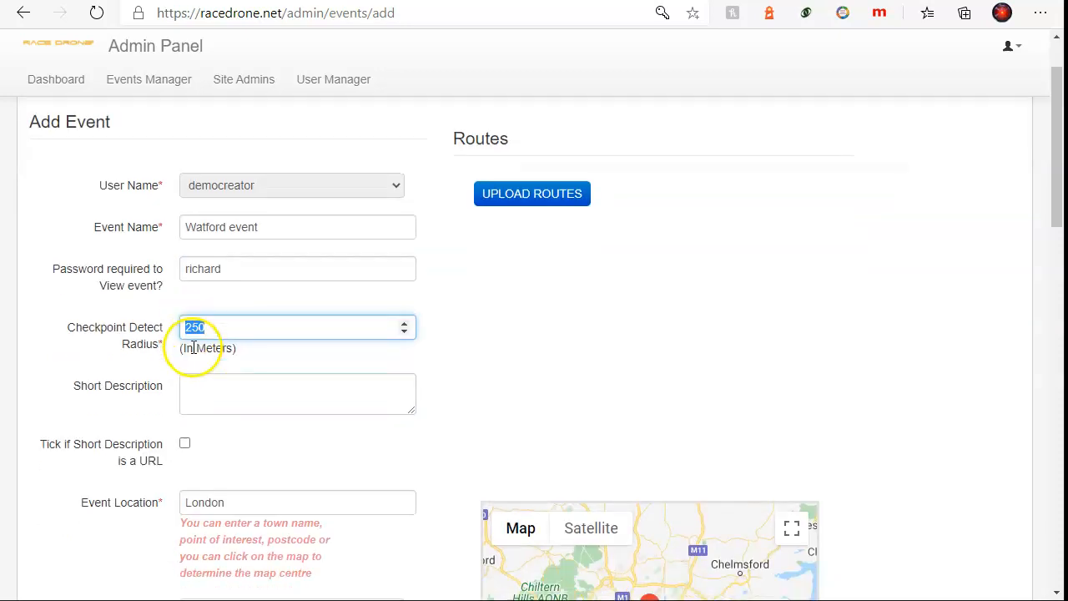
left_click(217, 477)
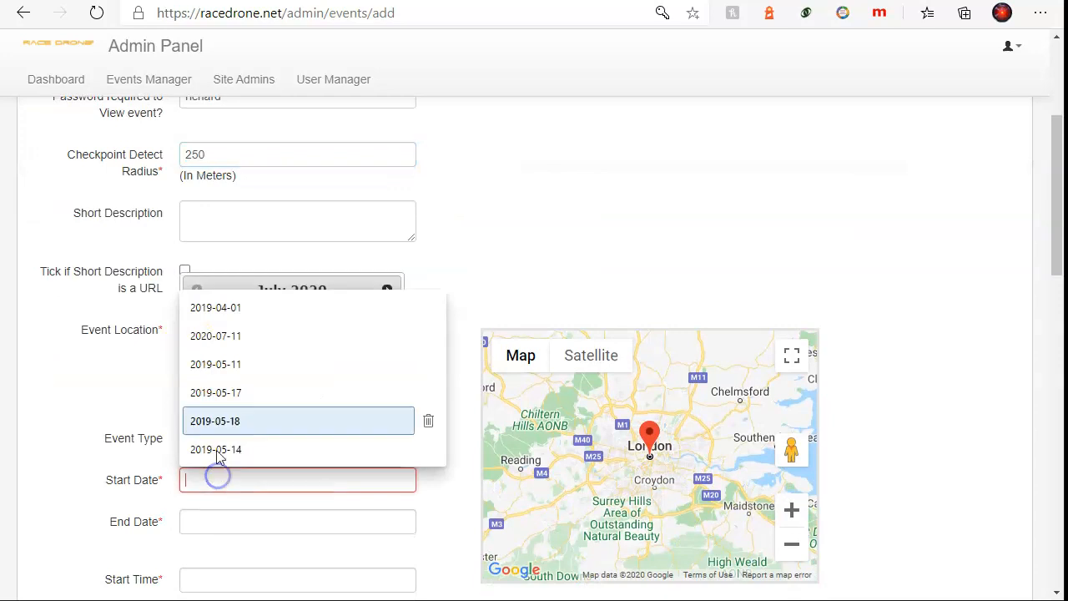
left_click(253, 334)
left_click(357, 425)
scroll(315, 365, "down", 3)
left_click(282, 266)
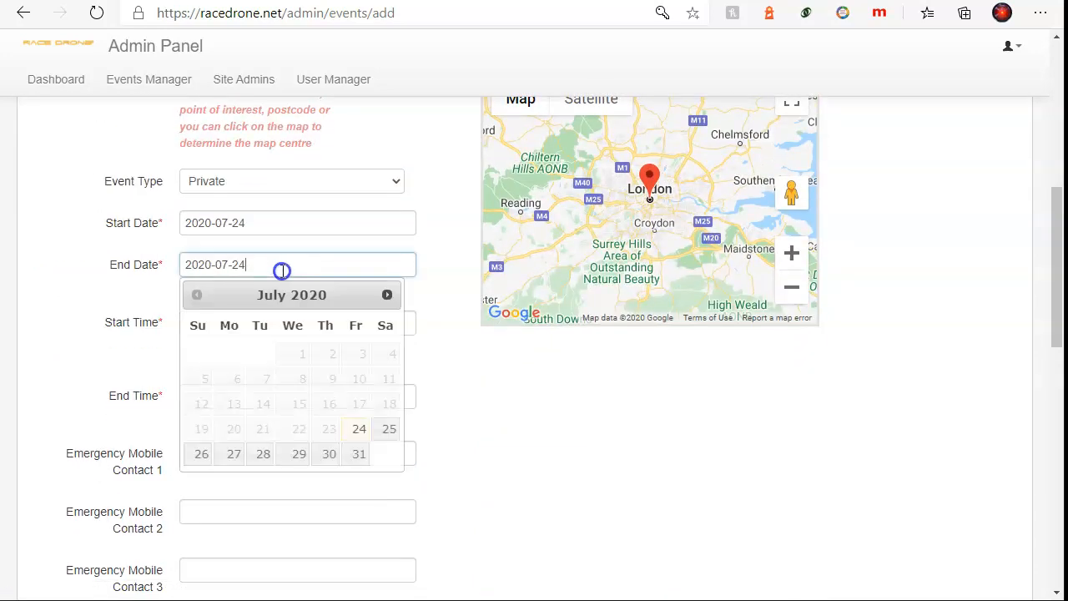
left_click(203, 455)
Step: Set the event's start time to 08:00 and its end time to 23:59
left_click(229, 330)
left_click(239, 357)
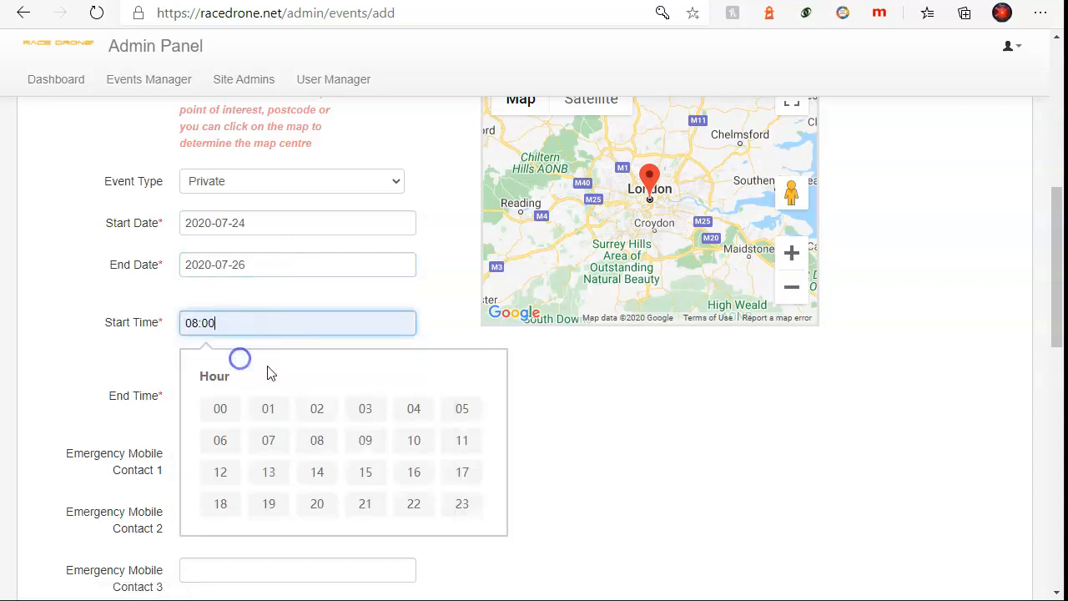
left_click(178, 377)
left_click(203, 397)
left_click(226, 428)
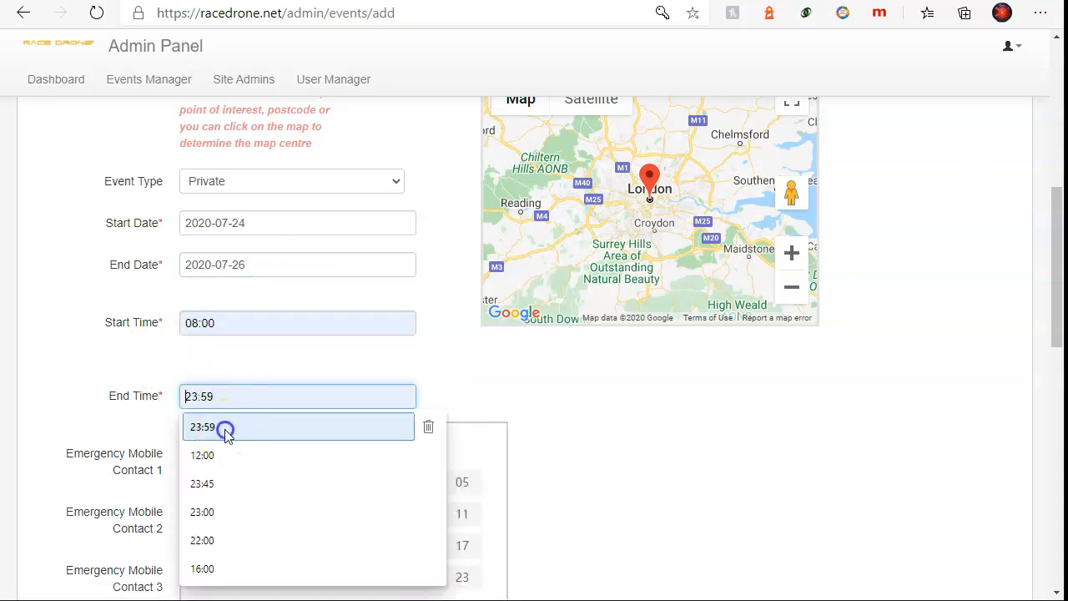
left_click(406, 375)
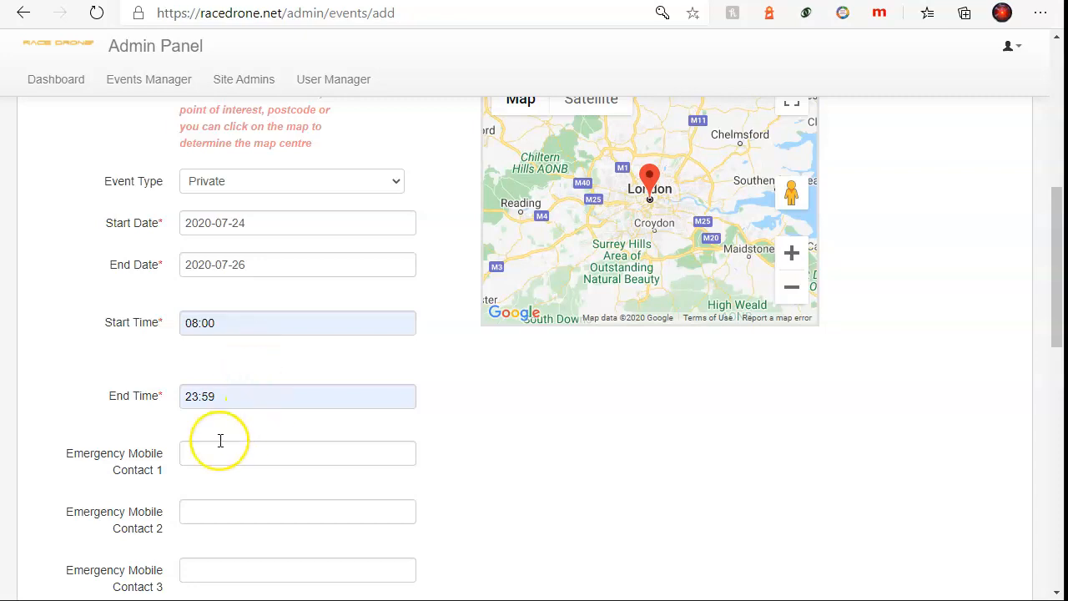
Step: Keep the remaining optional event settings at their defaults and save the event
scroll(220, 440, "down", 2)
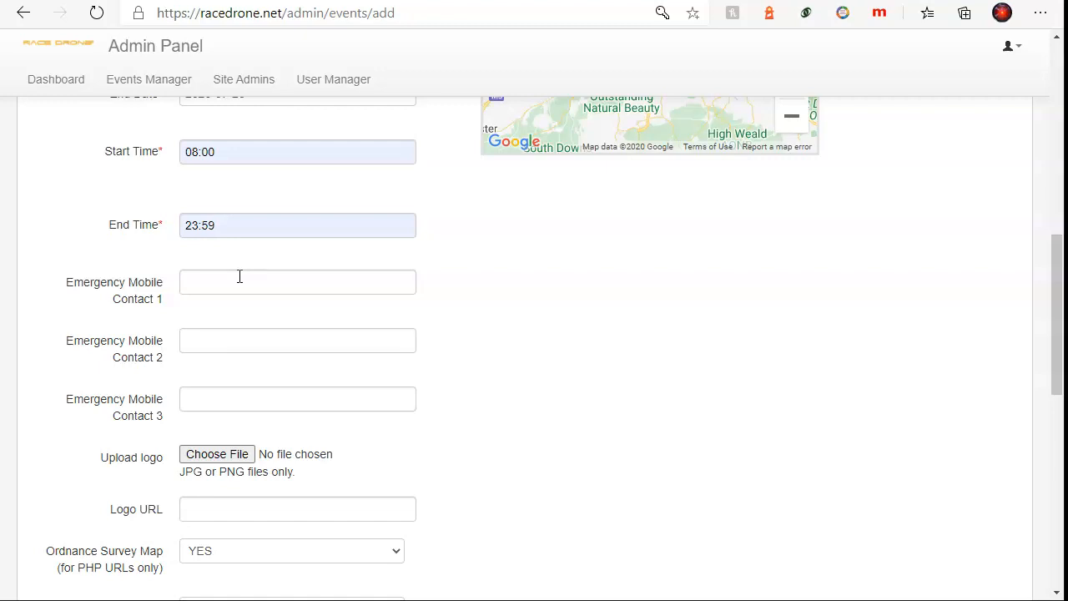
scroll(240, 276, "down", 8)
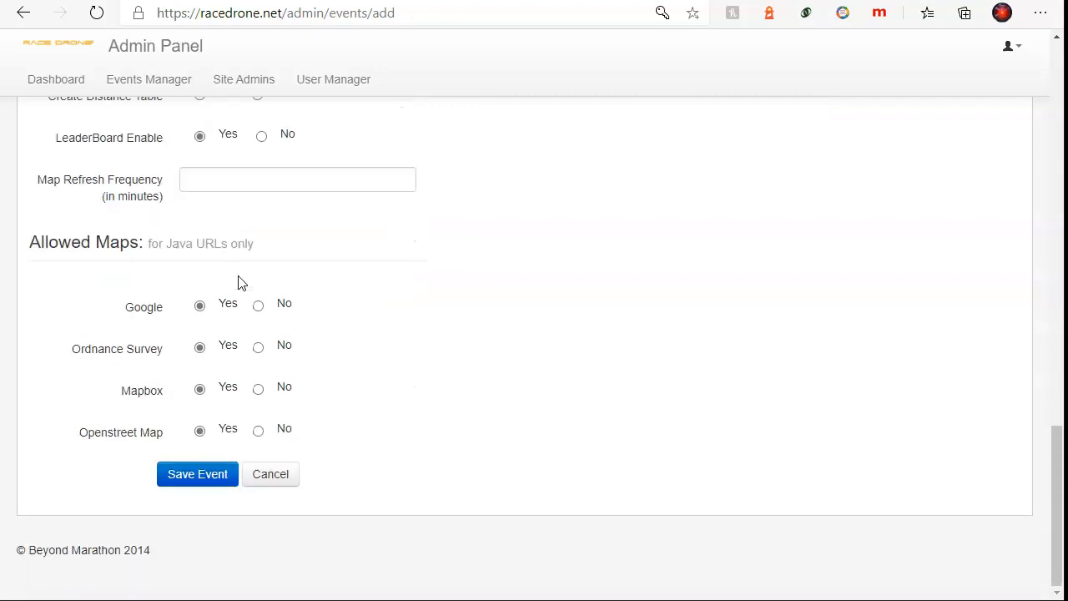
left_click(212, 470)
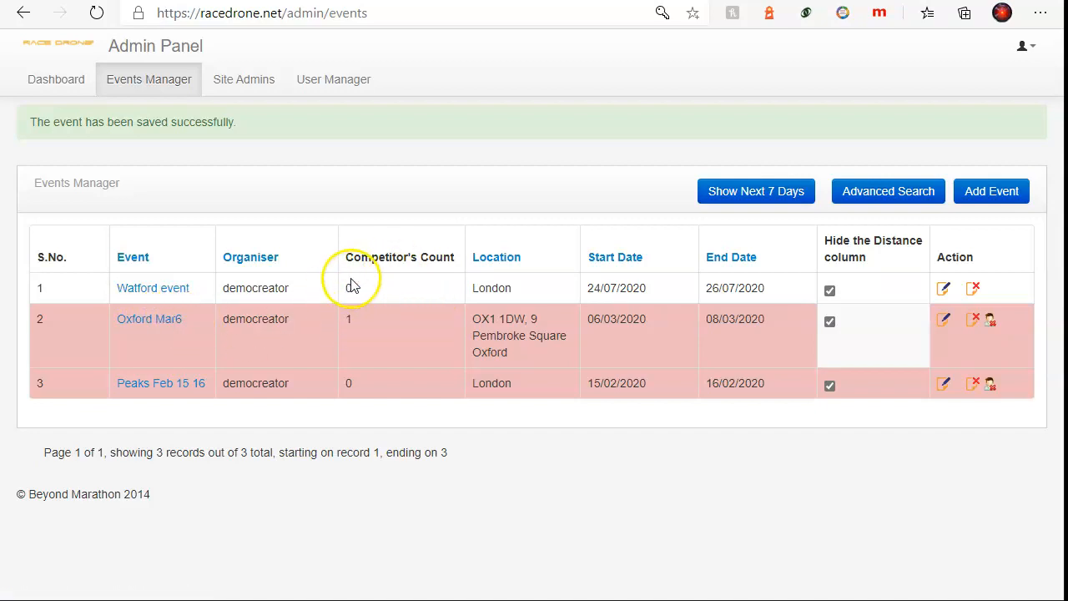
Step: Check the tracker's username in the user list, and open the Watford event for editing at its competitor section
left_click(340, 82)
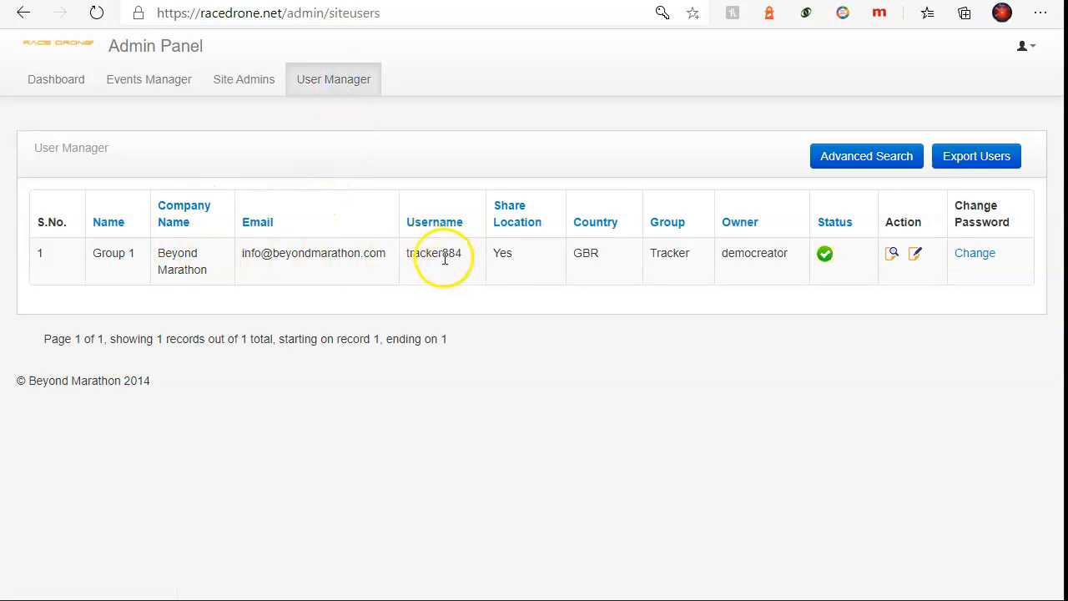
left_click(167, 83)
left_click(948, 252)
scroll(212, 397, "down", 10)
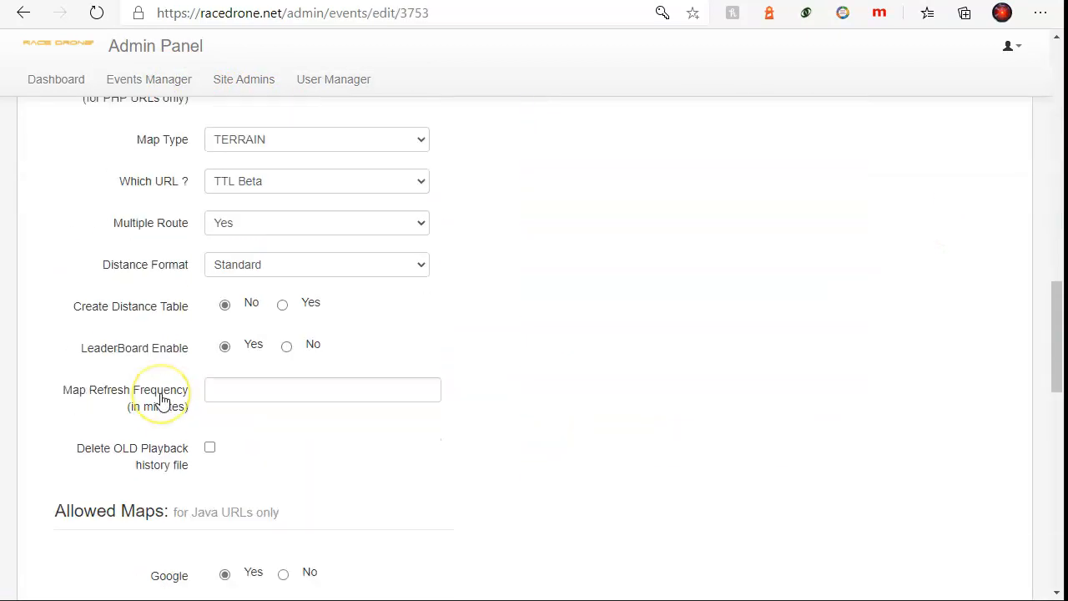
scroll(161, 400, "down", 10)
left_click(134, 320)
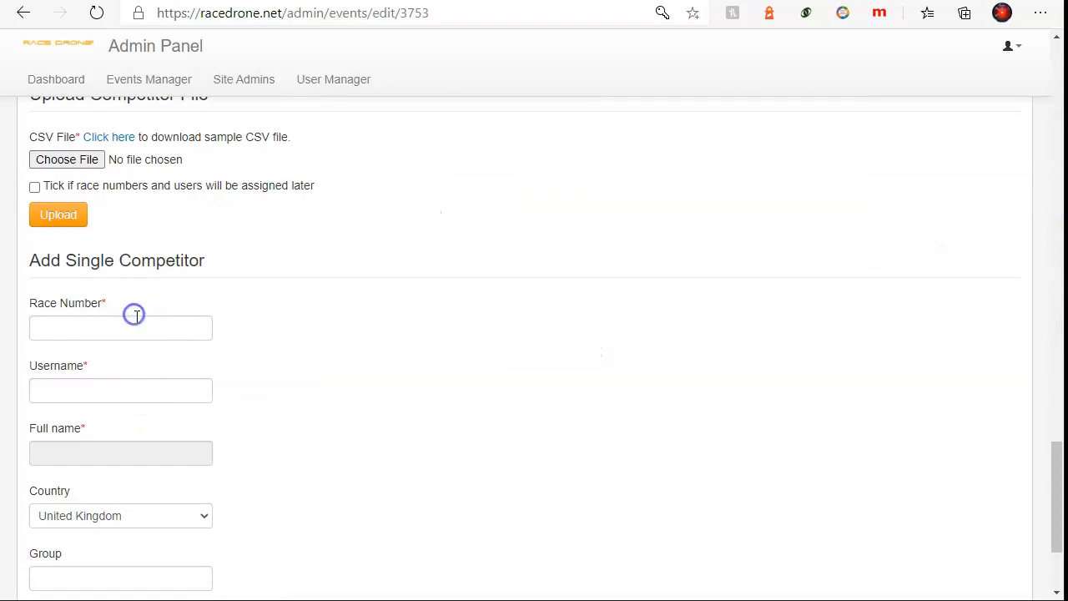
type("1")
key("Tab")
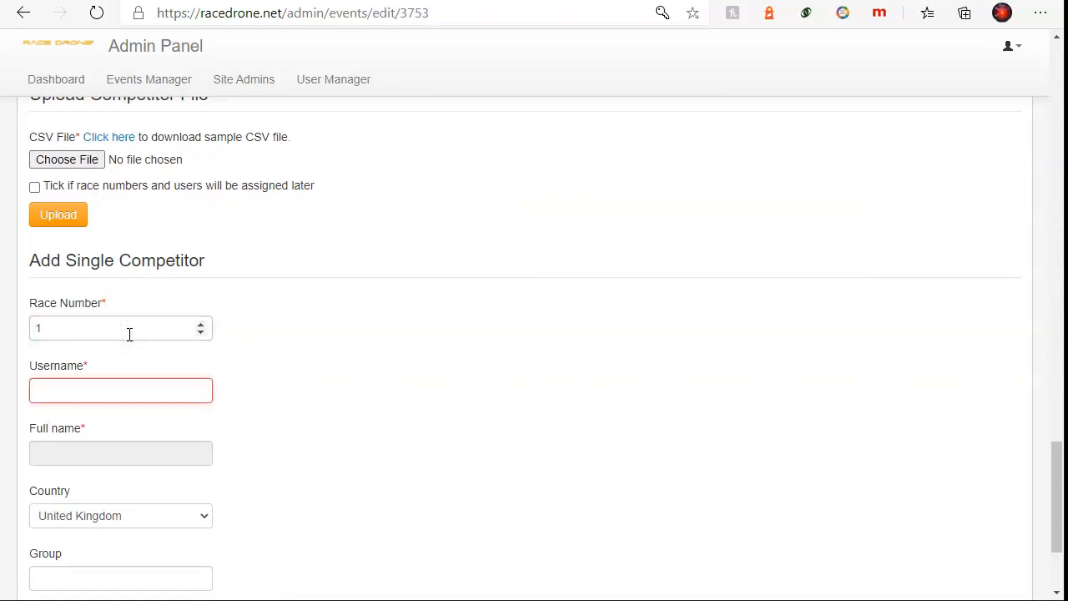
left_click(114, 420)
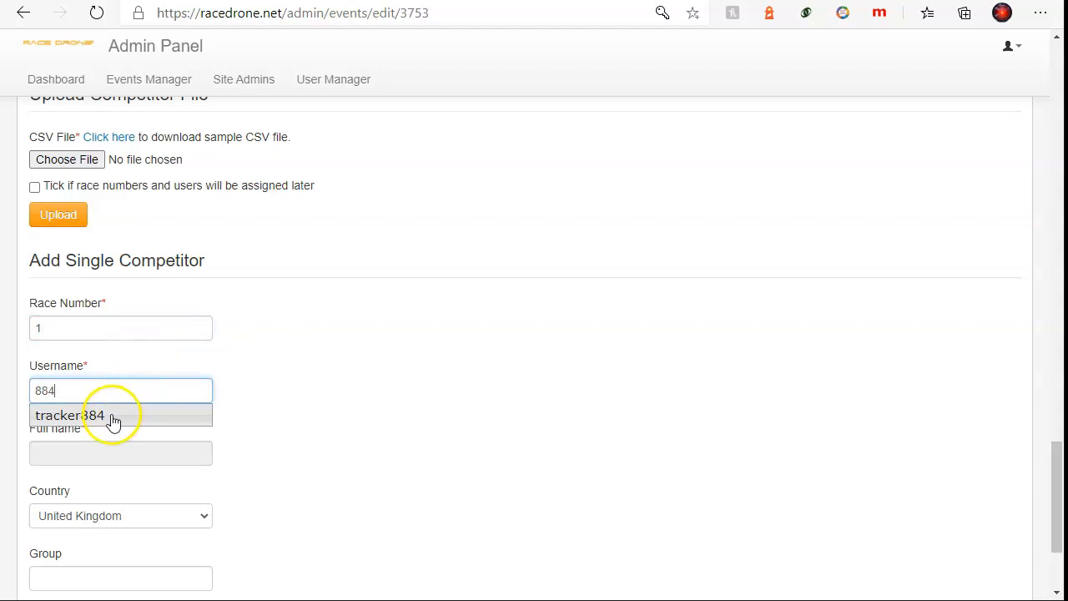
scroll(112, 425, "down", 3)
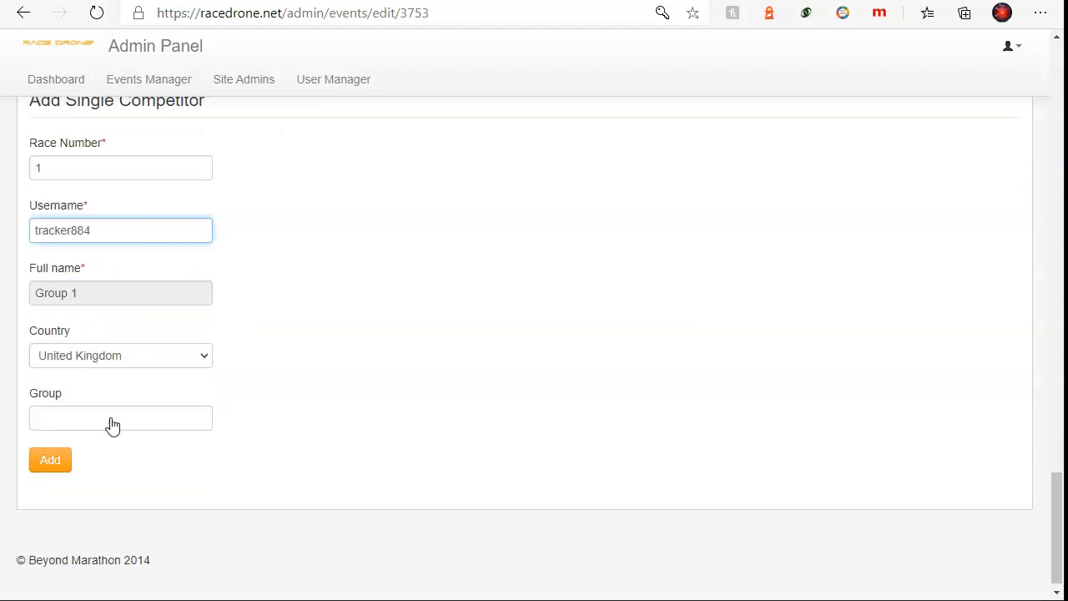
left_click(58, 451)
scroll(322, 393, "down", 5)
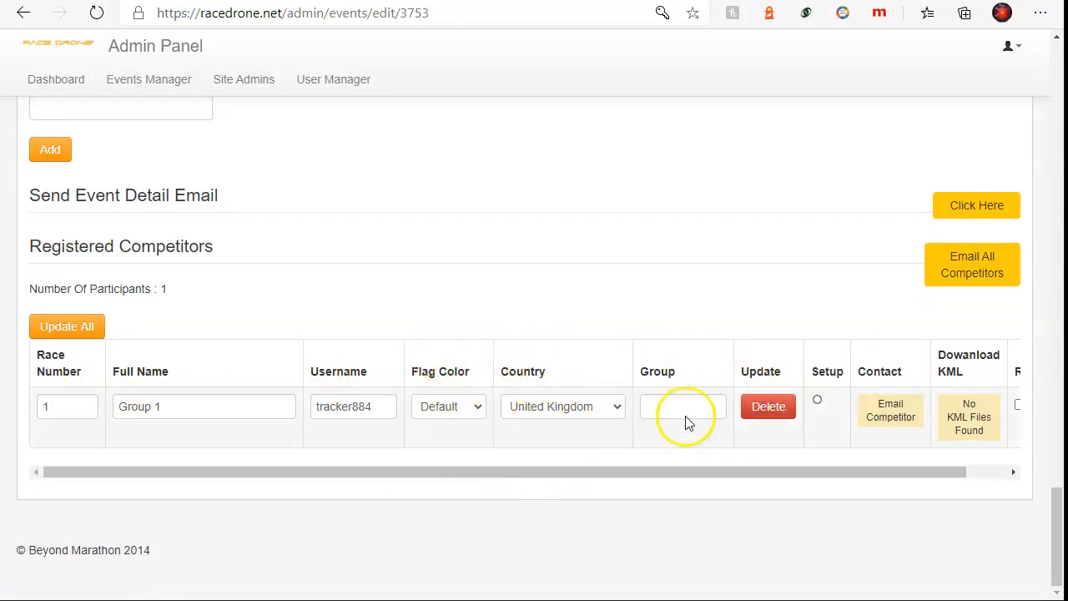
scroll(411, 352, "up", 2)
scroll(410, 352, "up", 8)
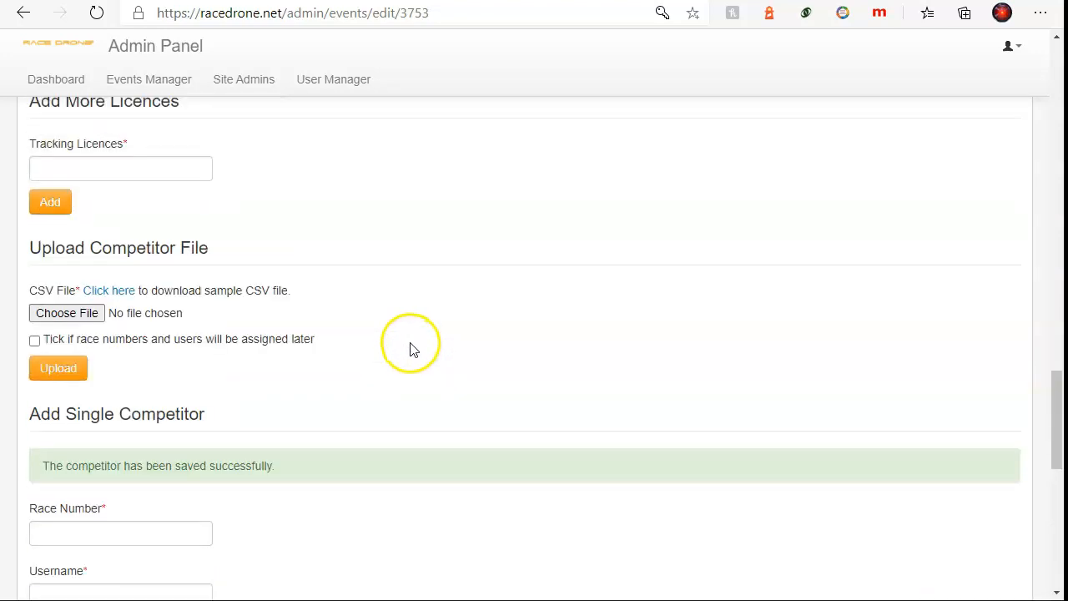
Step: View the Watford event's live map by entering the event password, decline updating the saved password, and return to the events list
left_click(166, 87)
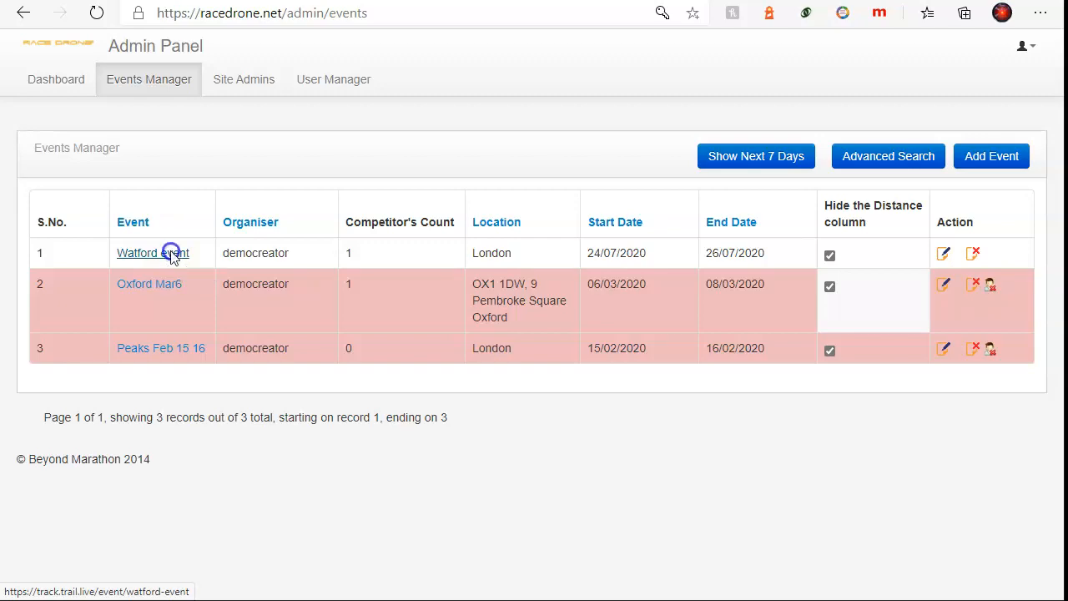
left_click(171, 254)
left_click(552, 177)
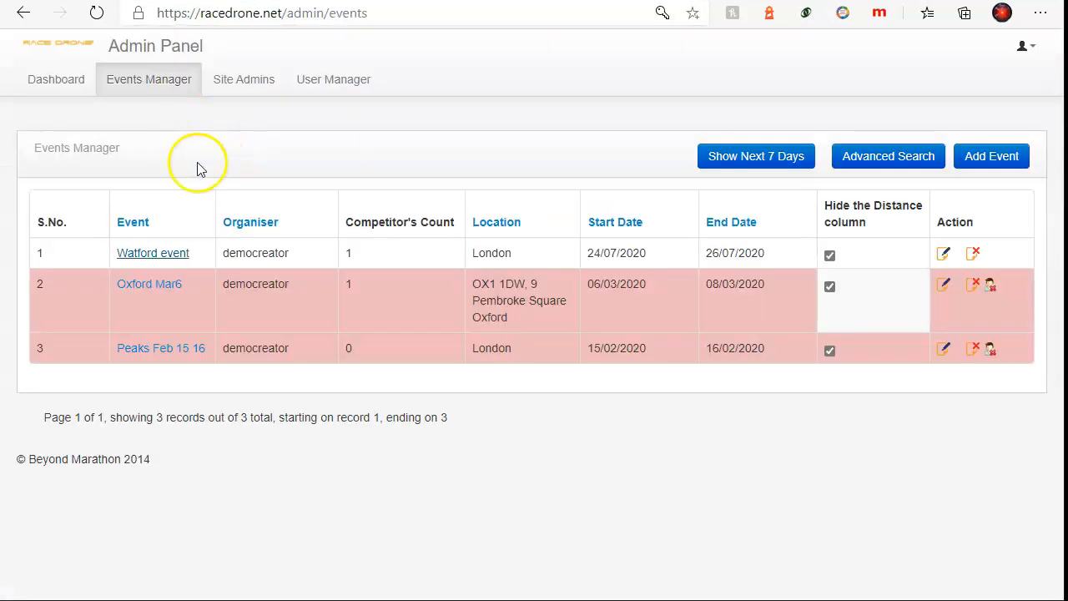
left_click(173, 257)
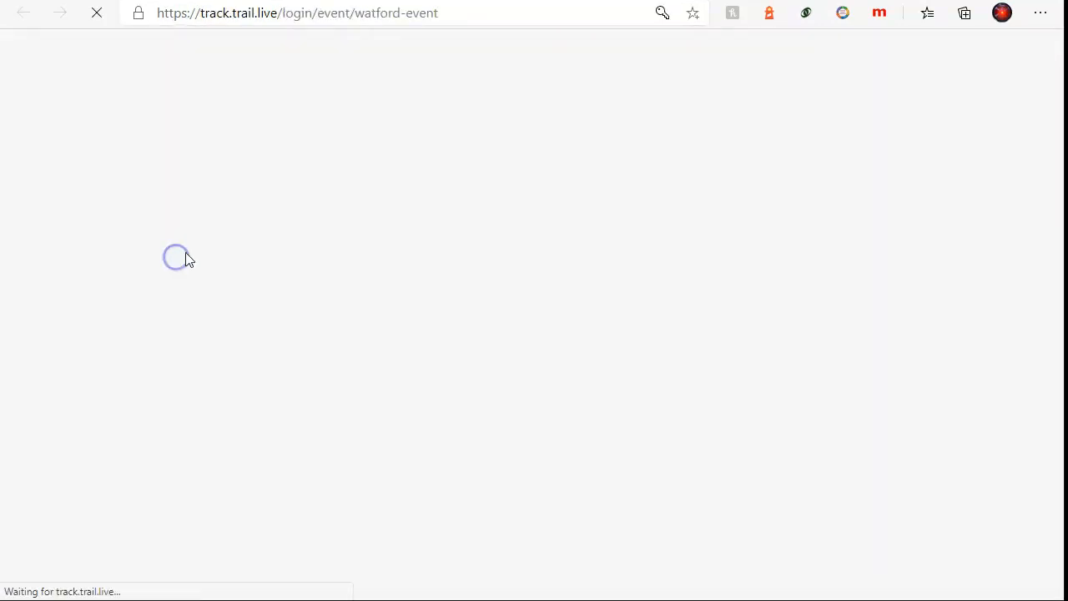
type("••••••")
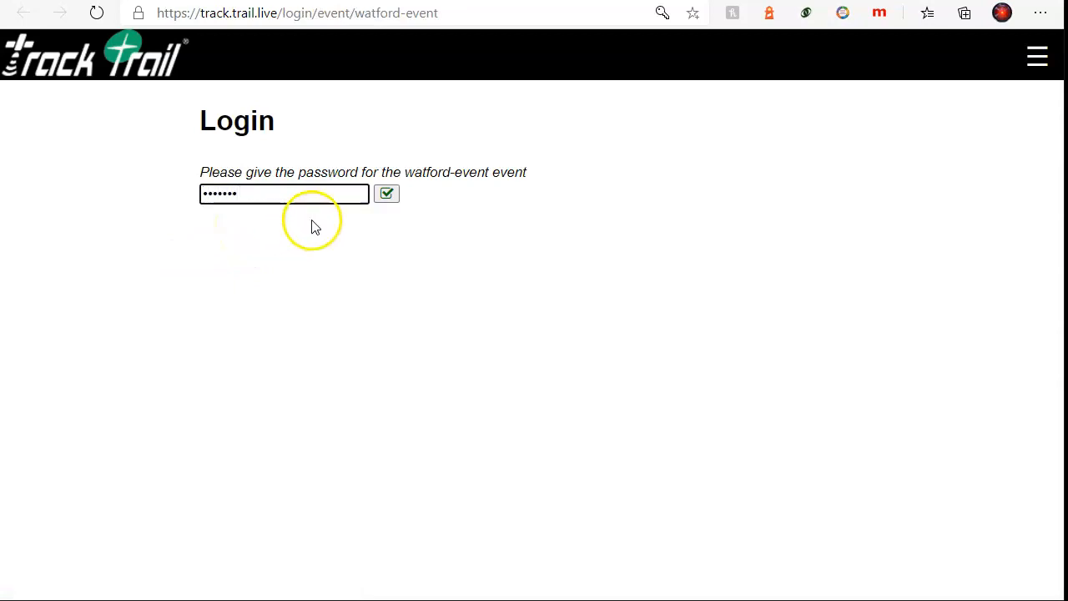
left_click(386, 194)
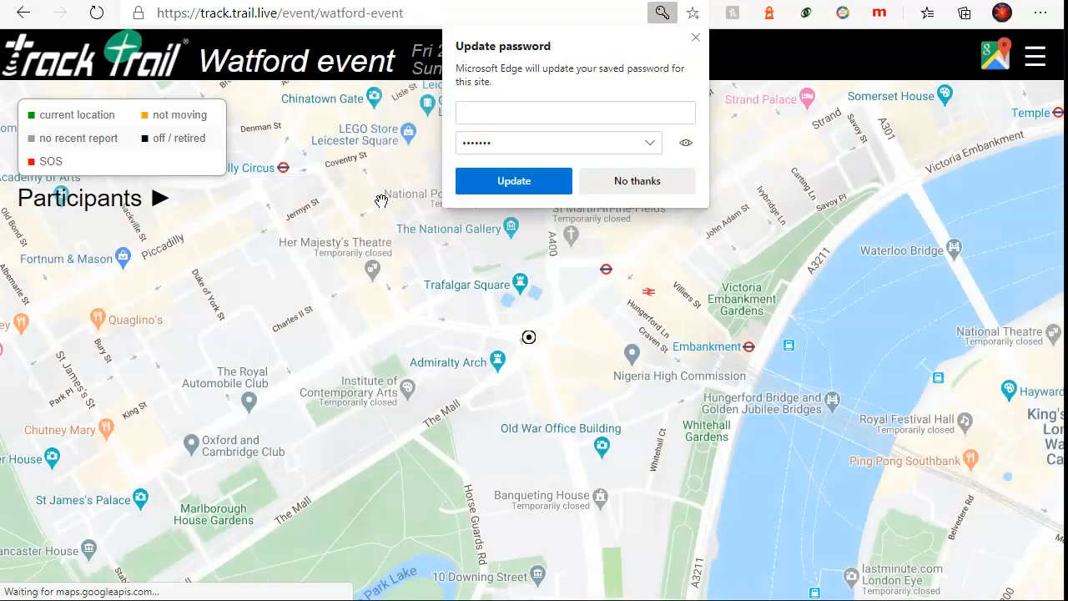
left_click(695, 38)
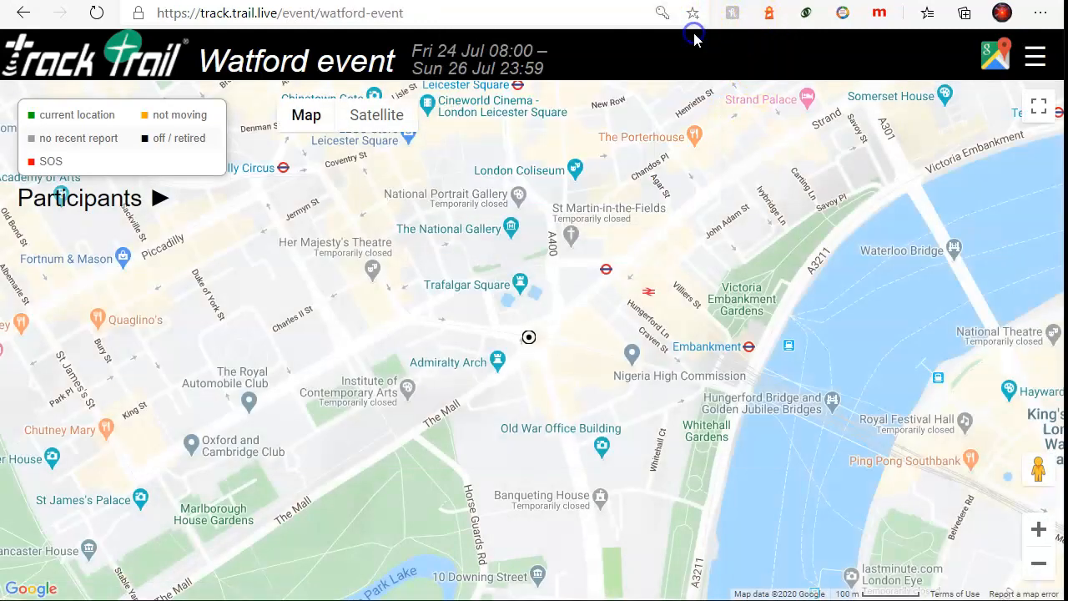
scroll(547, 324, "down", 4)
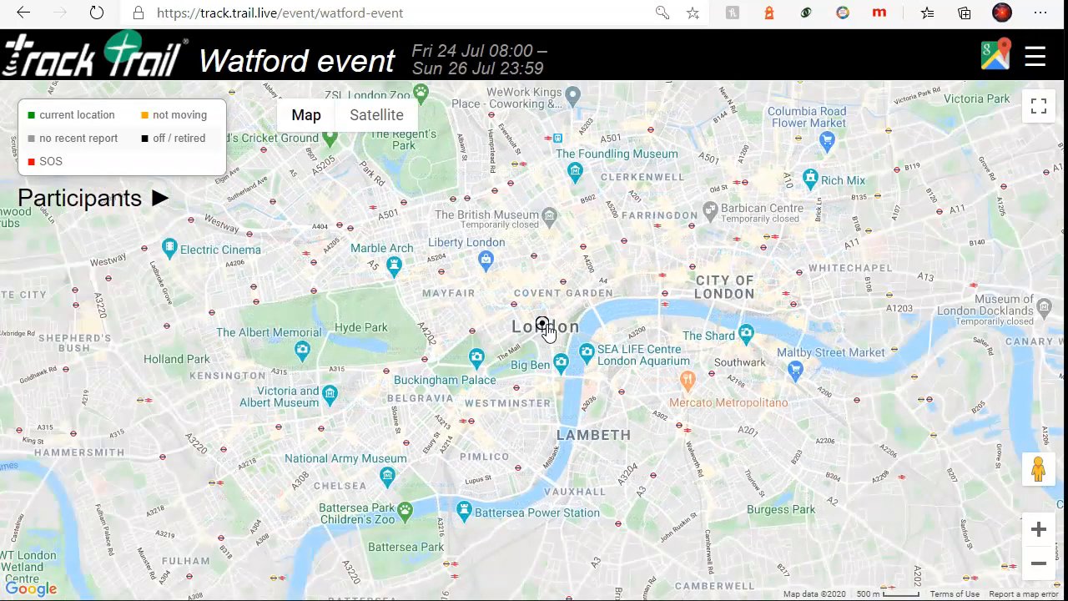
left_click(275, 1)
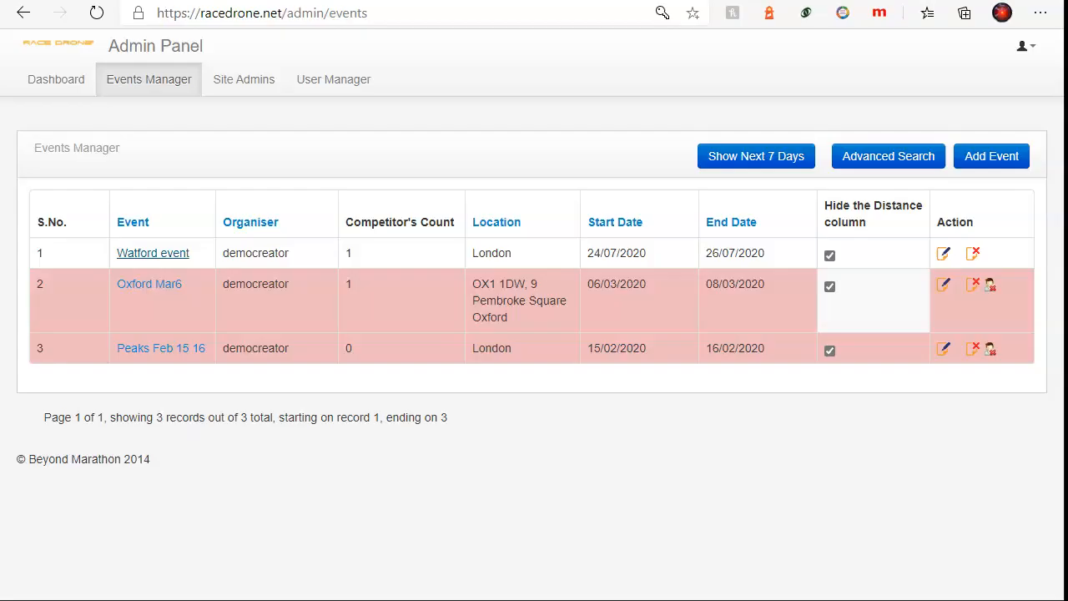
Step: Open the Watford event for editing and review its location, event type and date settings
left_click(944, 255)
scroll(372, 412, "down", 3)
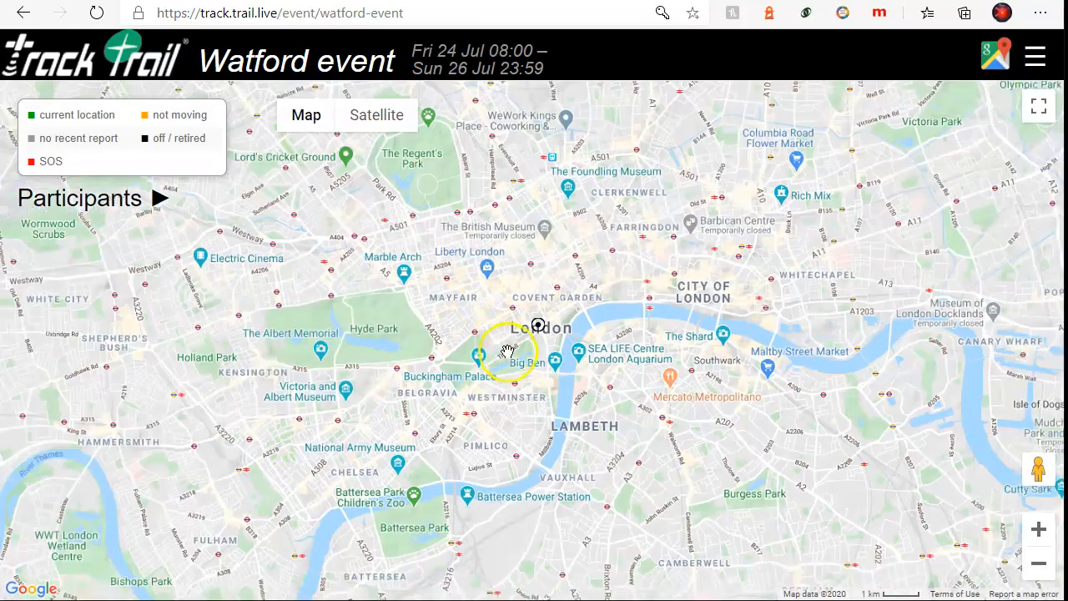
scroll(507, 350, "down", 2)
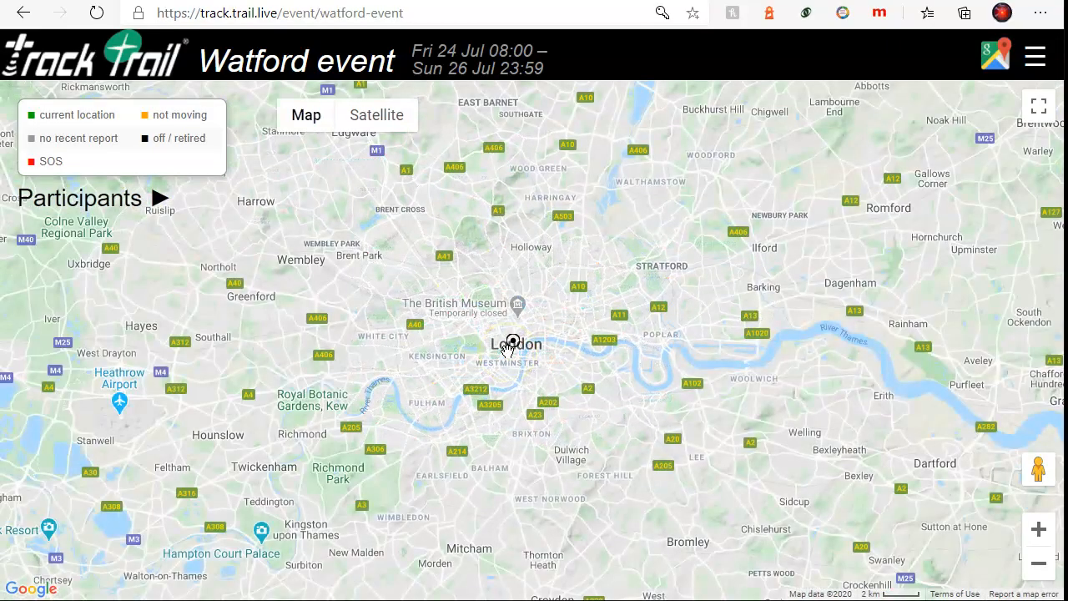
Step: Expand and collapse the participants list on the Watford event's live map, and return to the top of the event's edit page
left_click(161, 198)
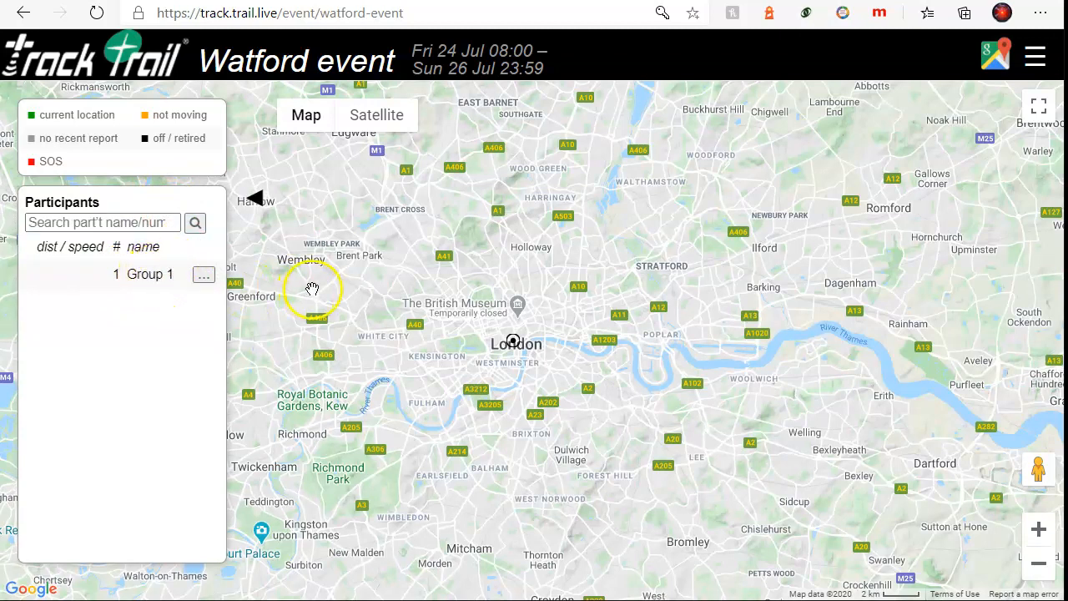
left_click(259, 200)
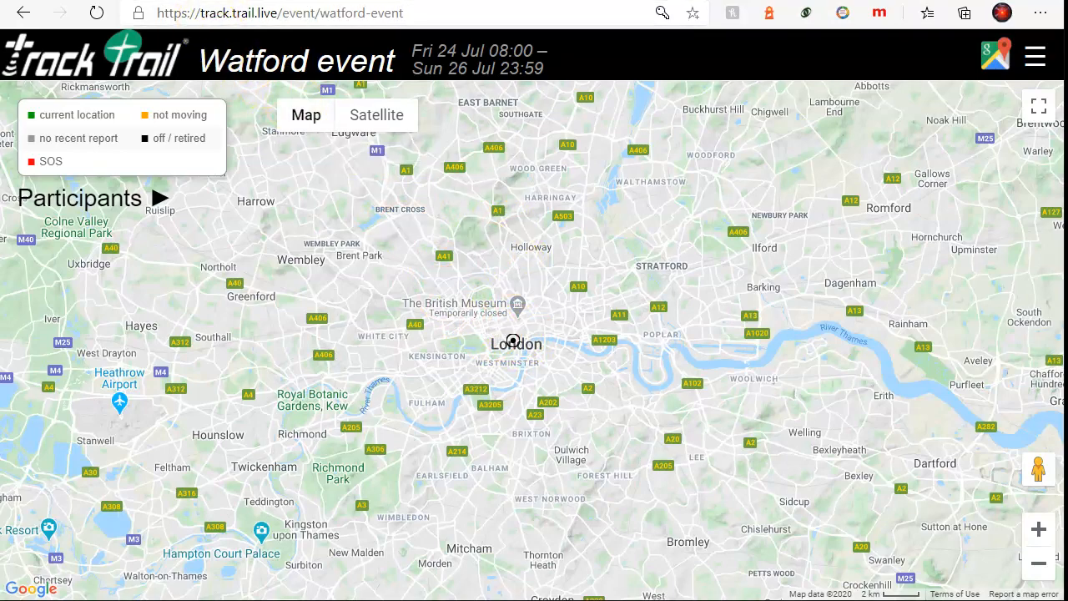
key("ctrl+Tab")
scroll(210, 75, "up", 3)
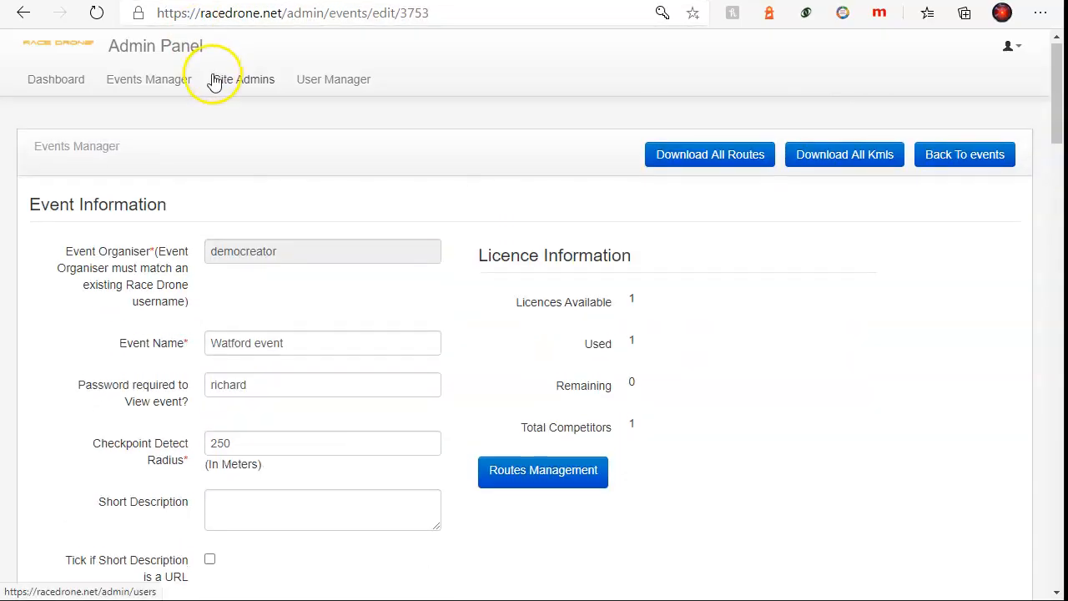
Step: Open the Watford event's routes management and upload the Hearts Way route file from the Desktop folder
left_click(185, 79)
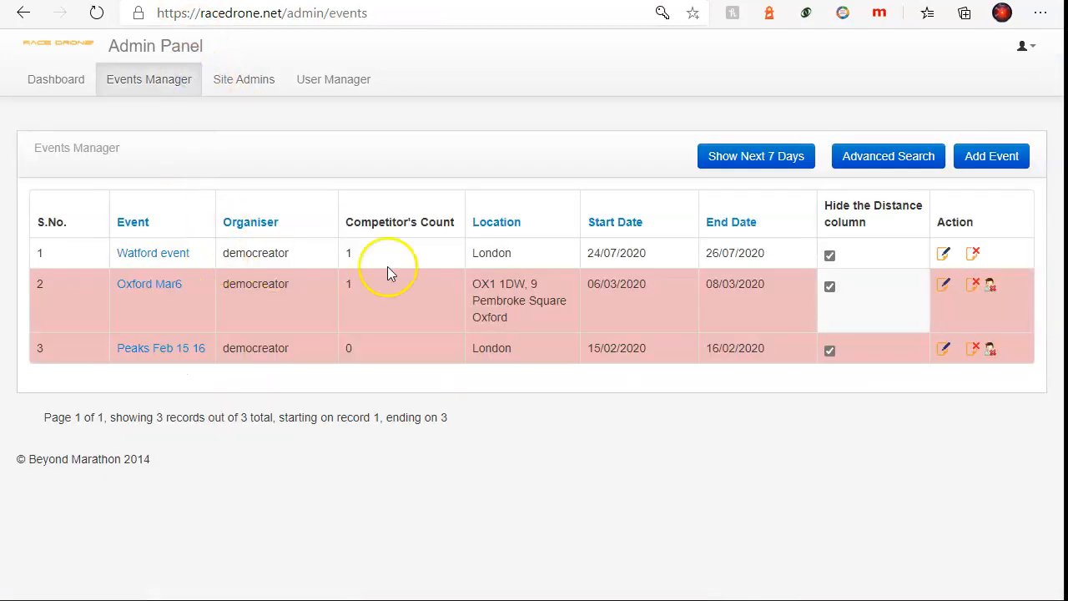
left_click(944, 255)
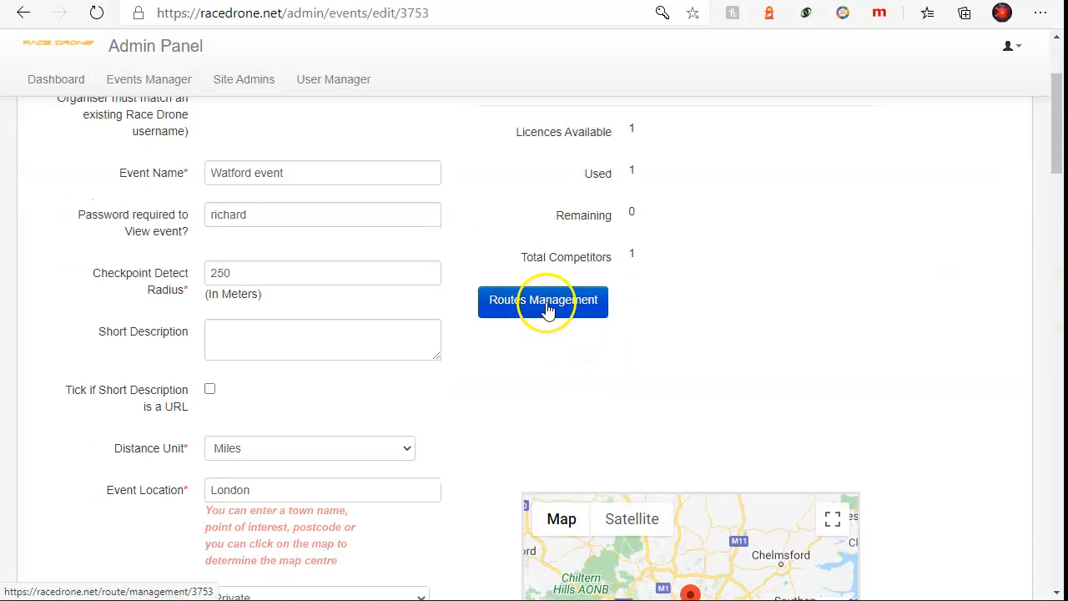
left_click(548, 305)
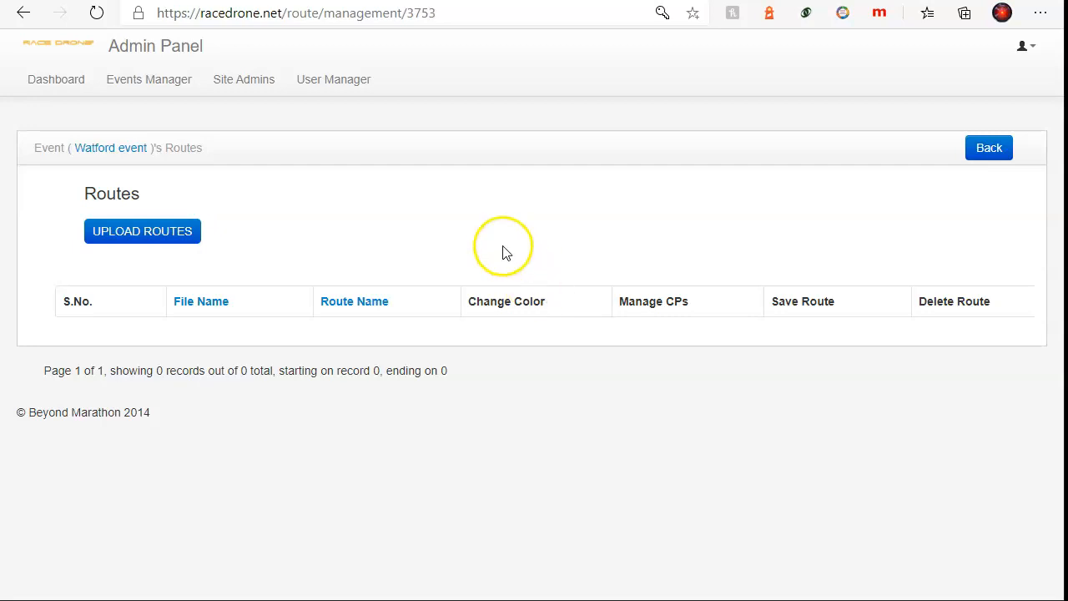
left_click(182, 237)
left_click(286, 104)
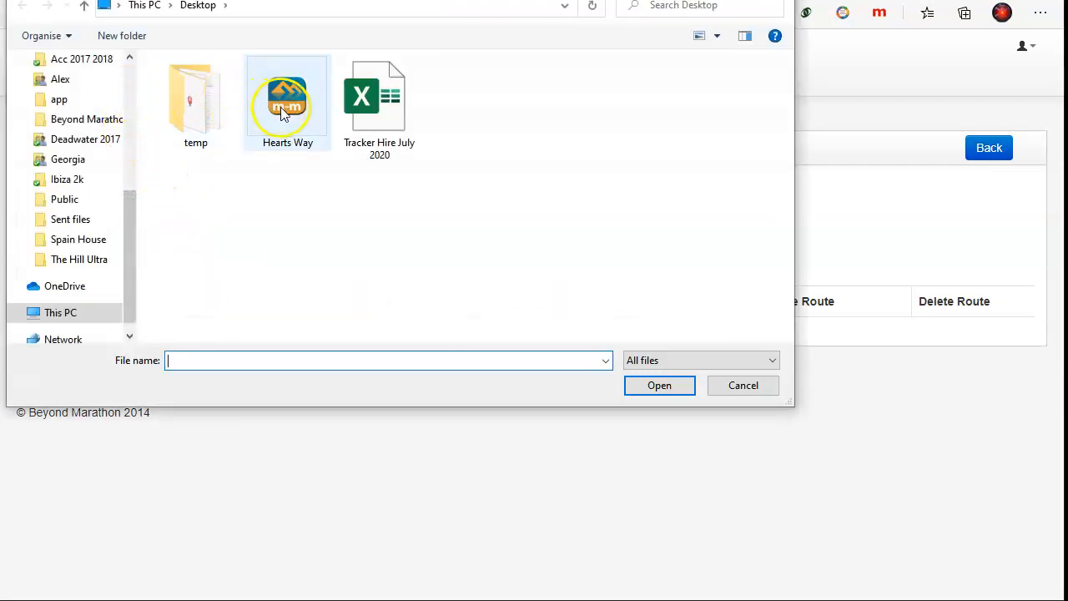
left_click(678, 386)
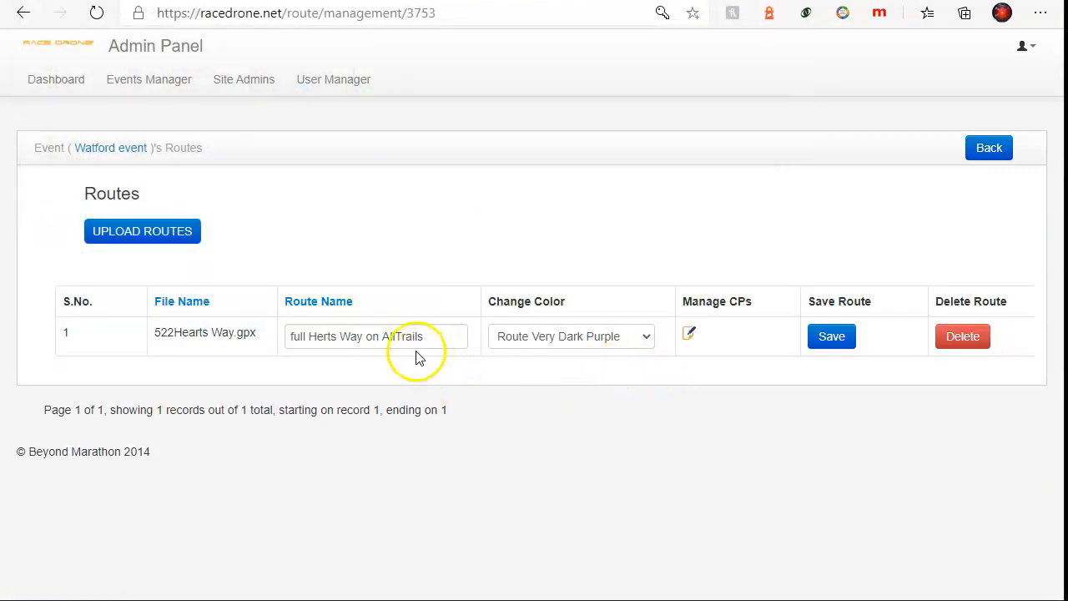
Step: Rename the uploaded route as Route, set its colour to Route Red, and save the route
left_click_drag(443, 336, 267, 350)
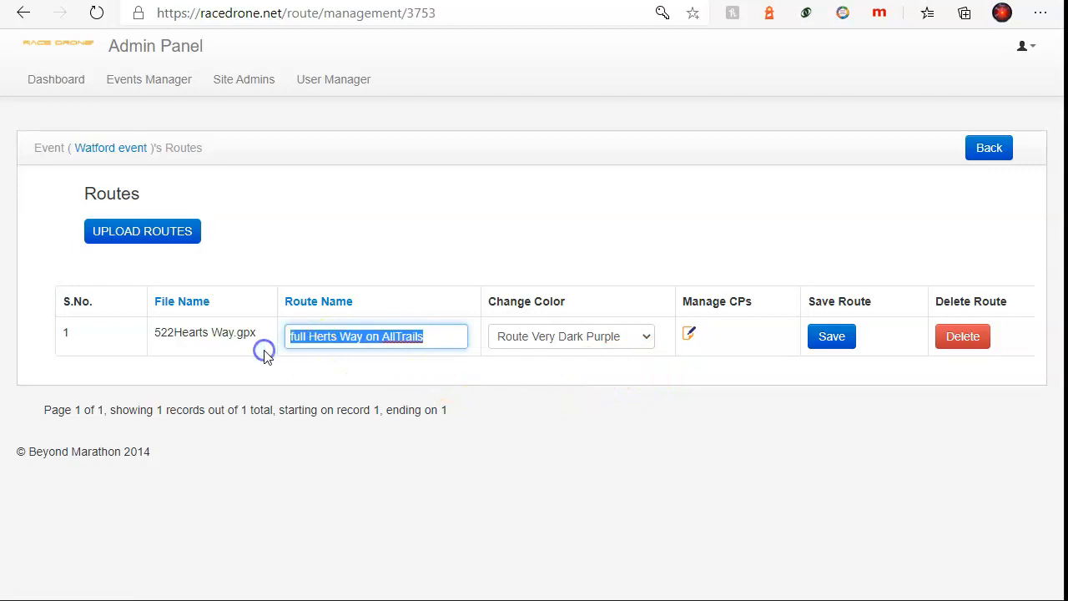
type("Ro")
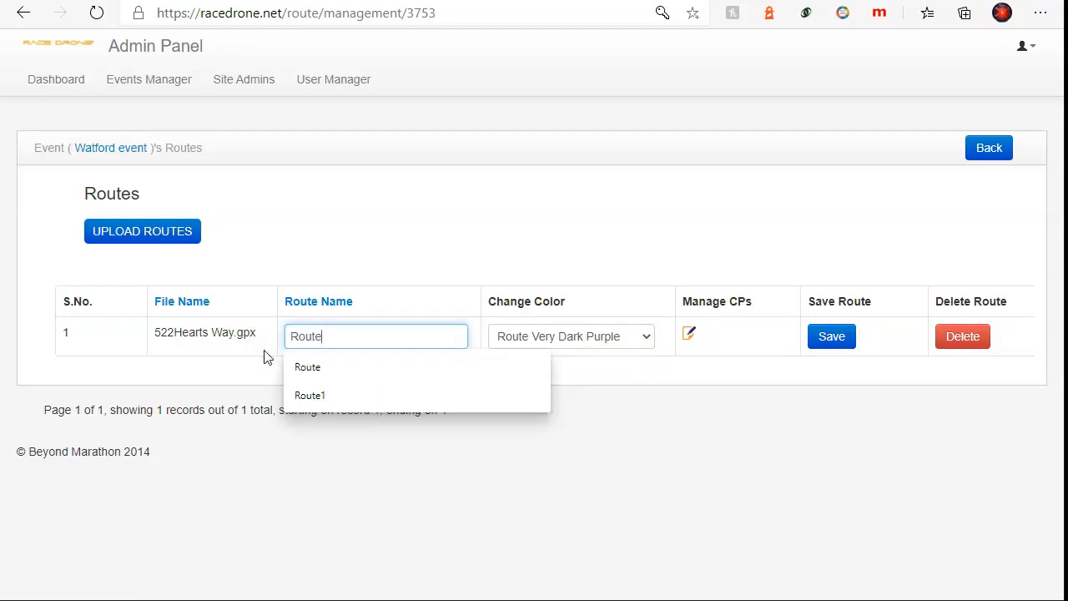
type("ute")
key("Tab")
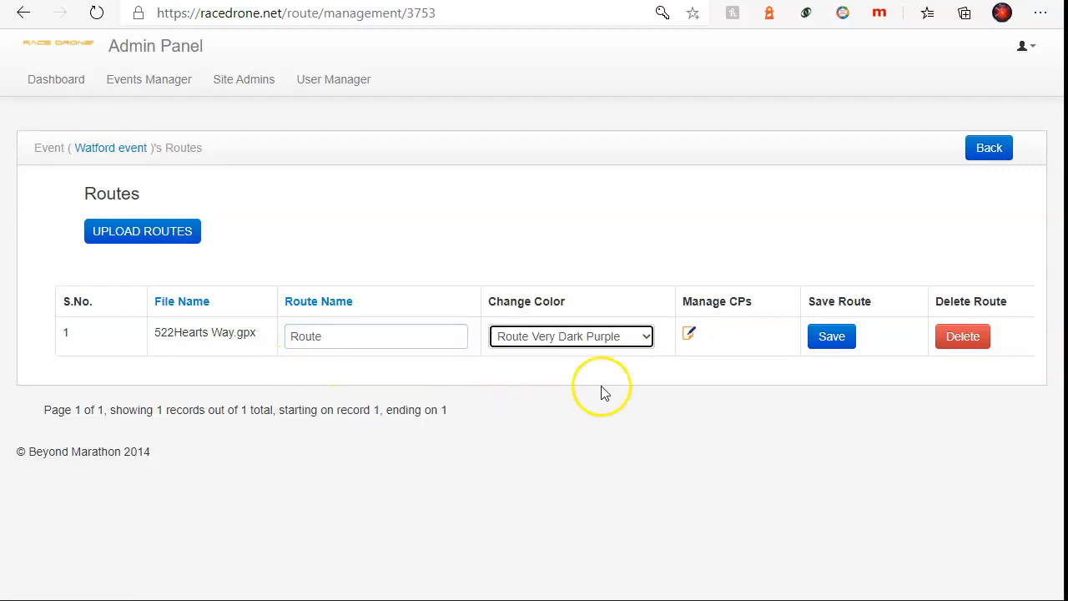
left_click(589, 337)
left_click(582, 375)
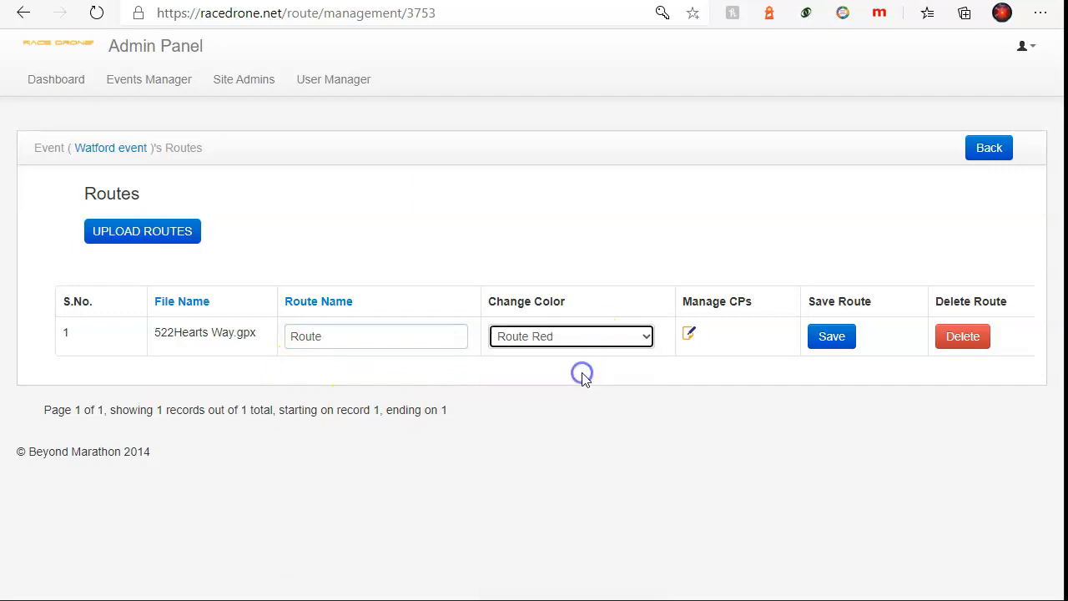
left_click(843, 336)
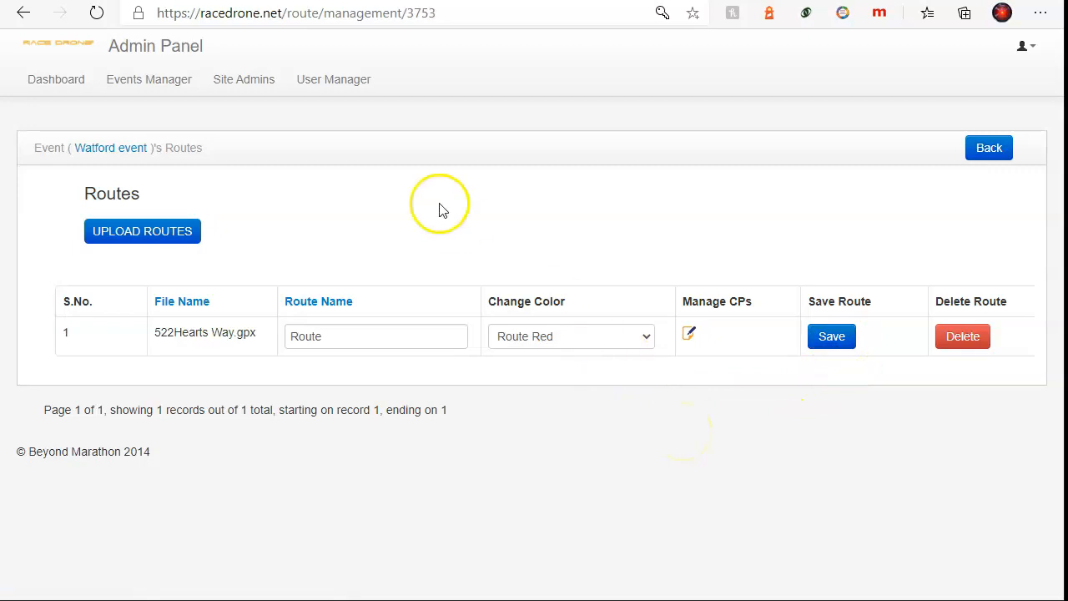
Step: Examine the uploaded route on the Watford event's live map, and return to the events list
left_click(158, 83)
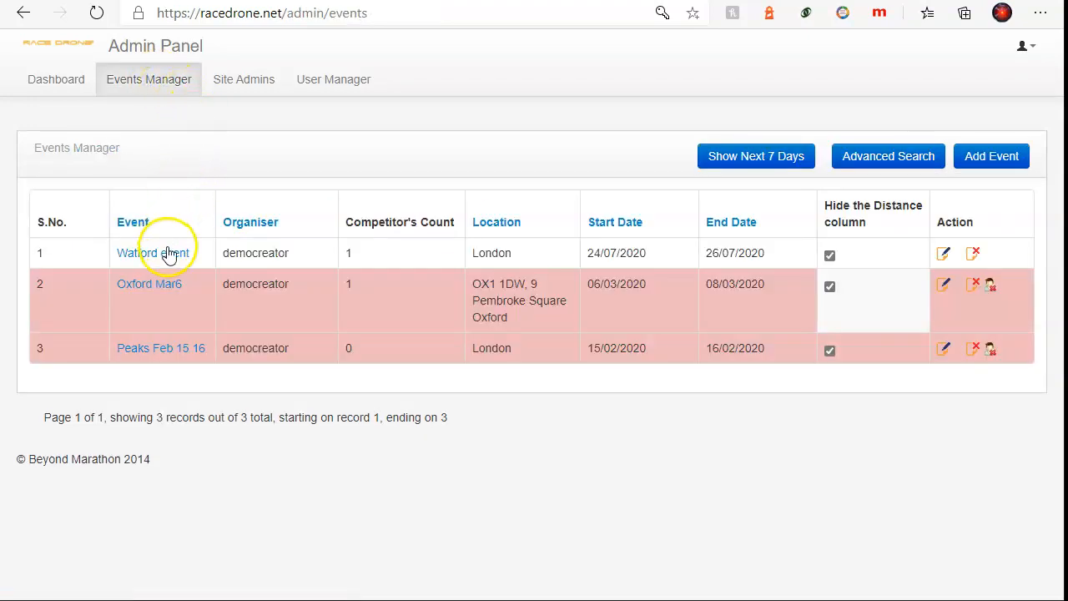
left_click(169, 255)
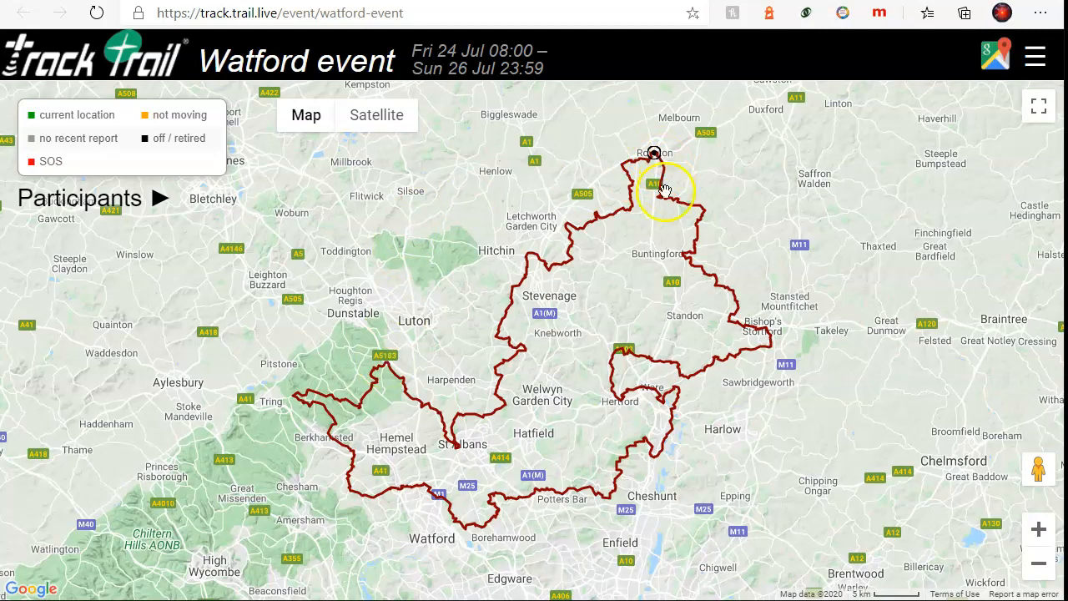
scroll(665, 190, "up", 2)
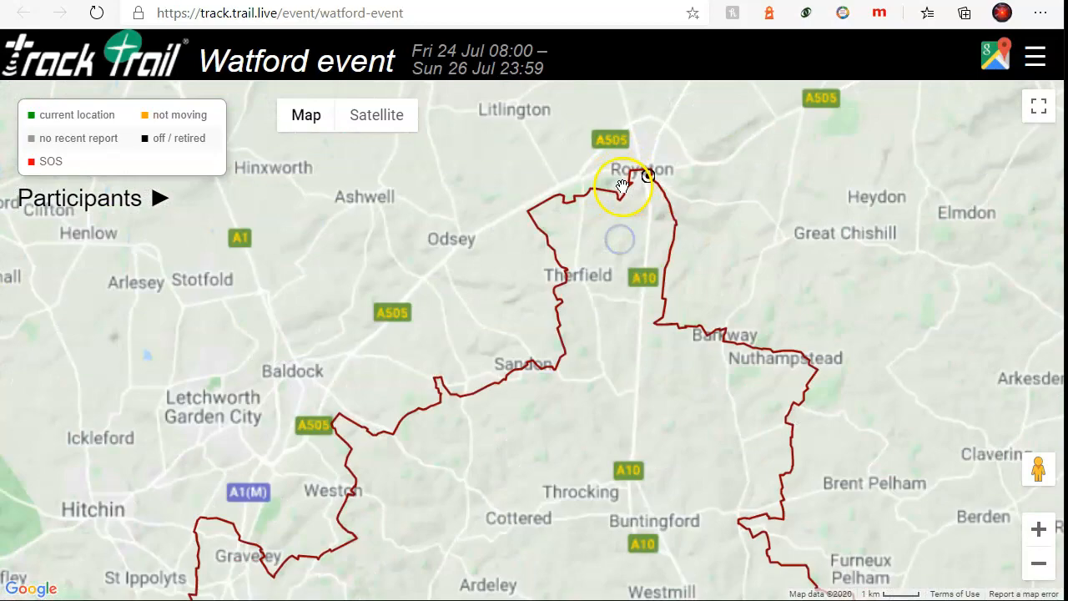
scroll(639, 258, "down", 3)
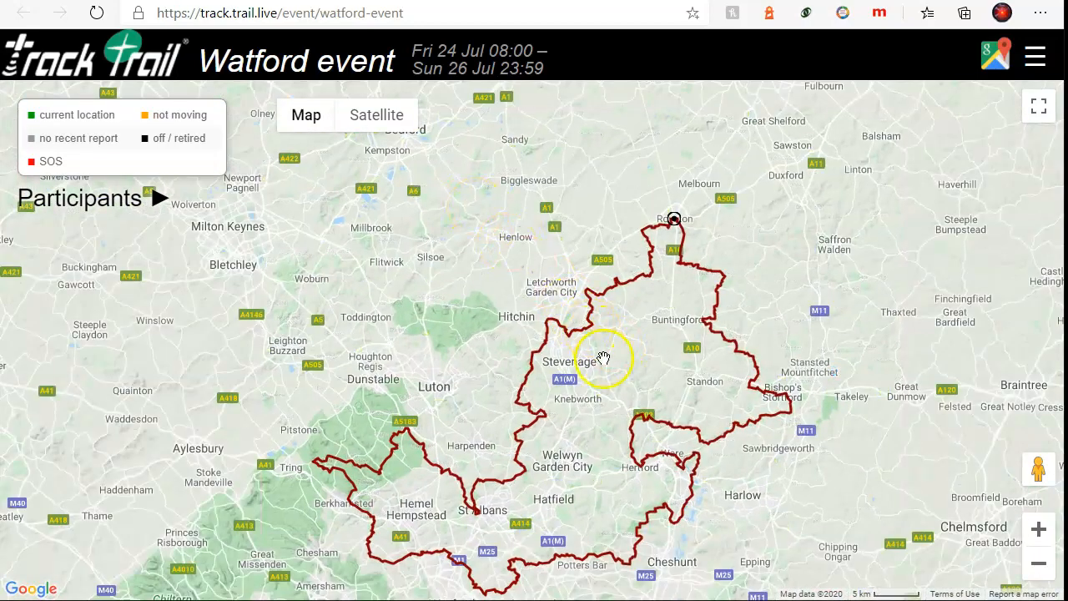
left_click_drag(603, 358, 566, 333)
left_click(208, 1)
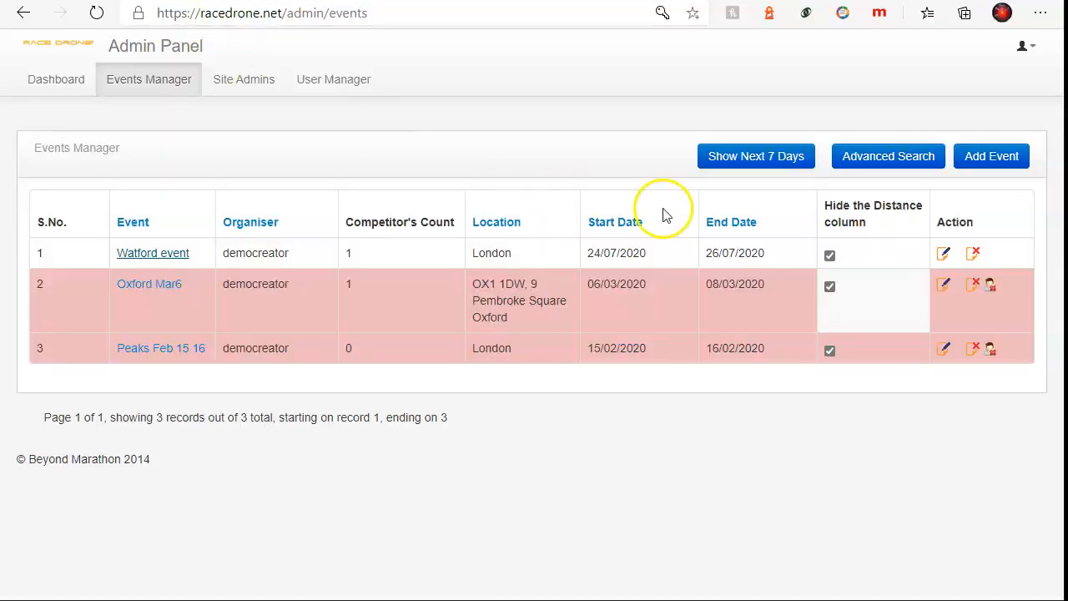
Step: Review the checkpoints of the Watford event's route, and open a blank form for adding a new checkpoint
left_click(944, 253)
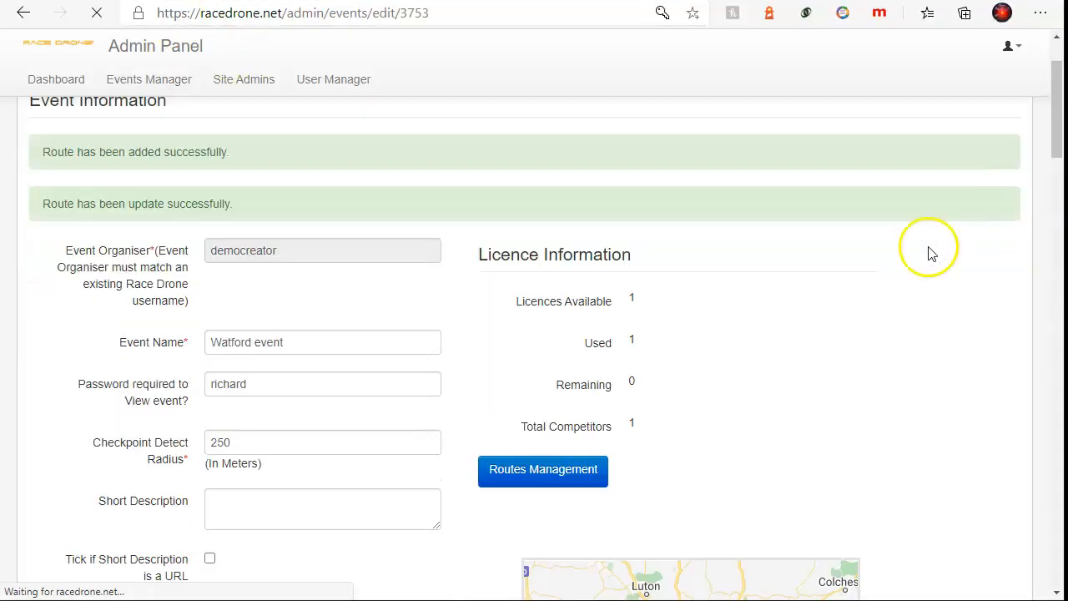
left_click(568, 468)
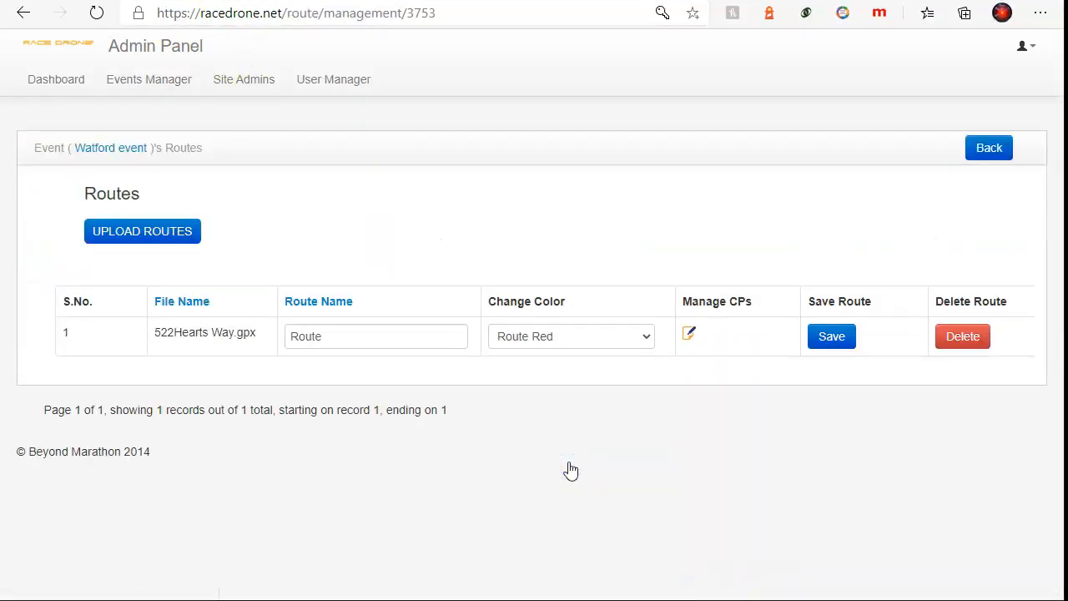
left_click(689, 334)
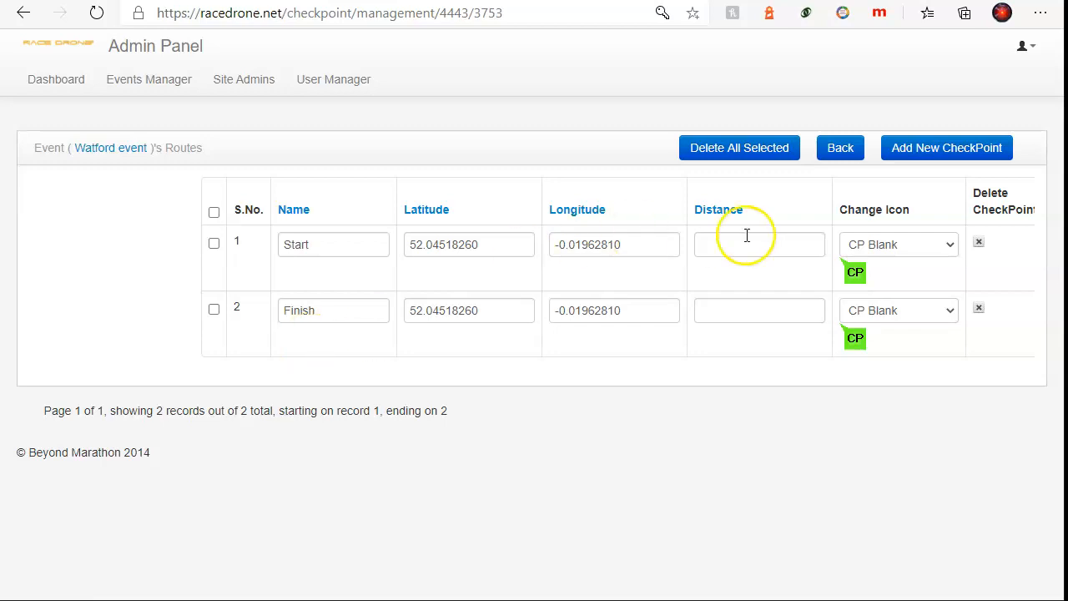
left_click(908, 158)
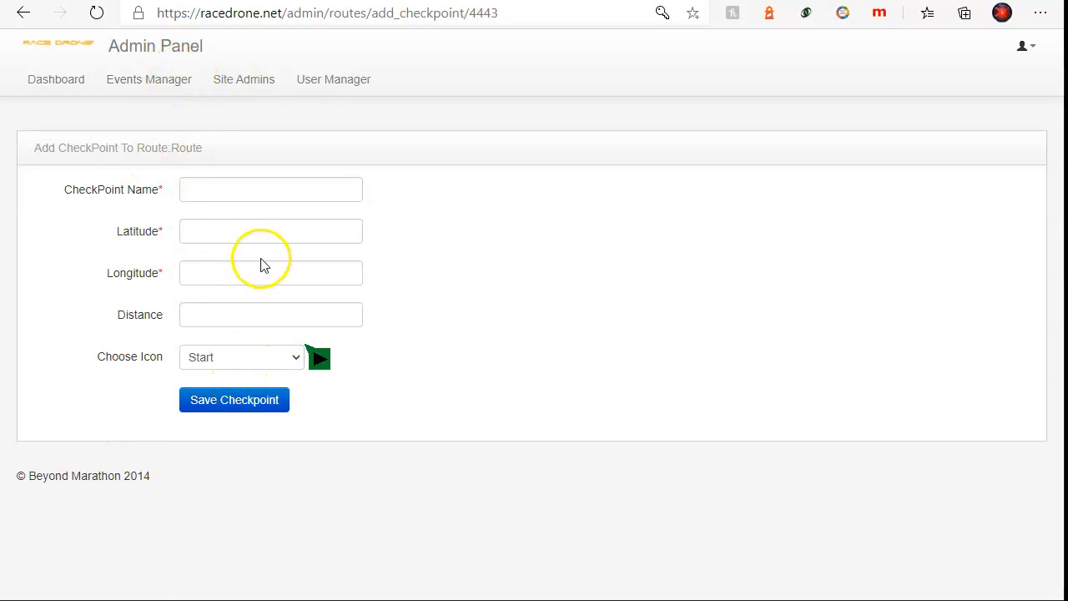
Step: Leave the checkpoint form without saving, and return to the Watford event's entry in the events list
left_click(168, 80)
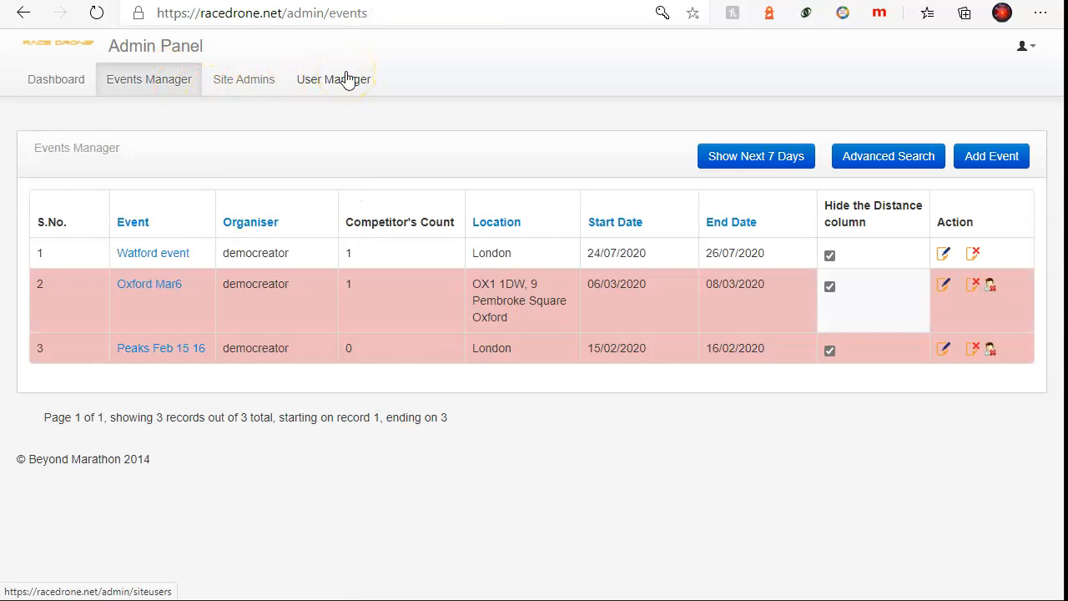
left_click(269, 83)
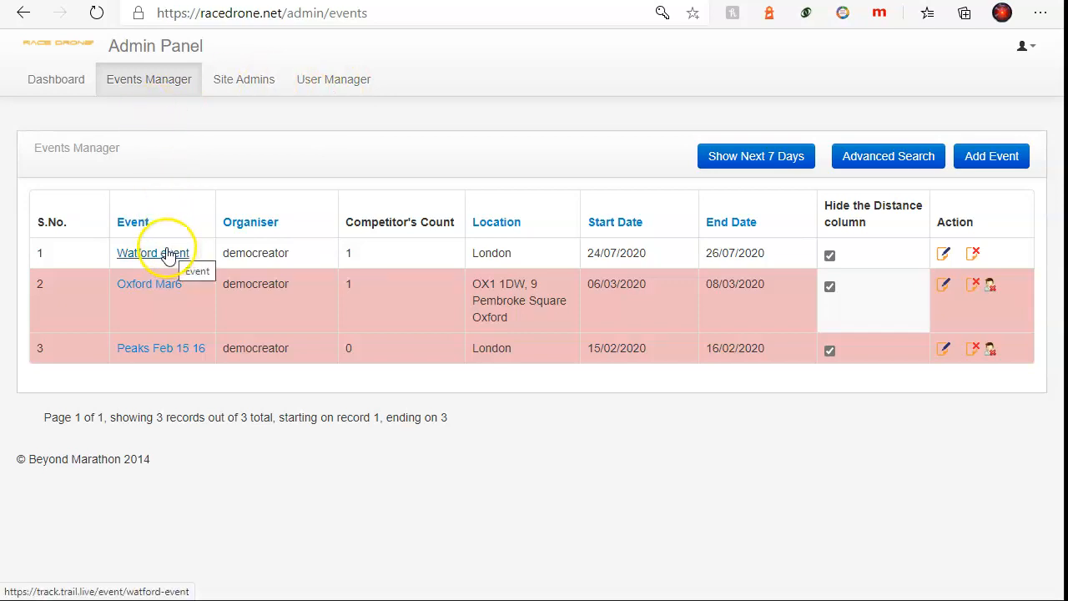
left_click(945, 260)
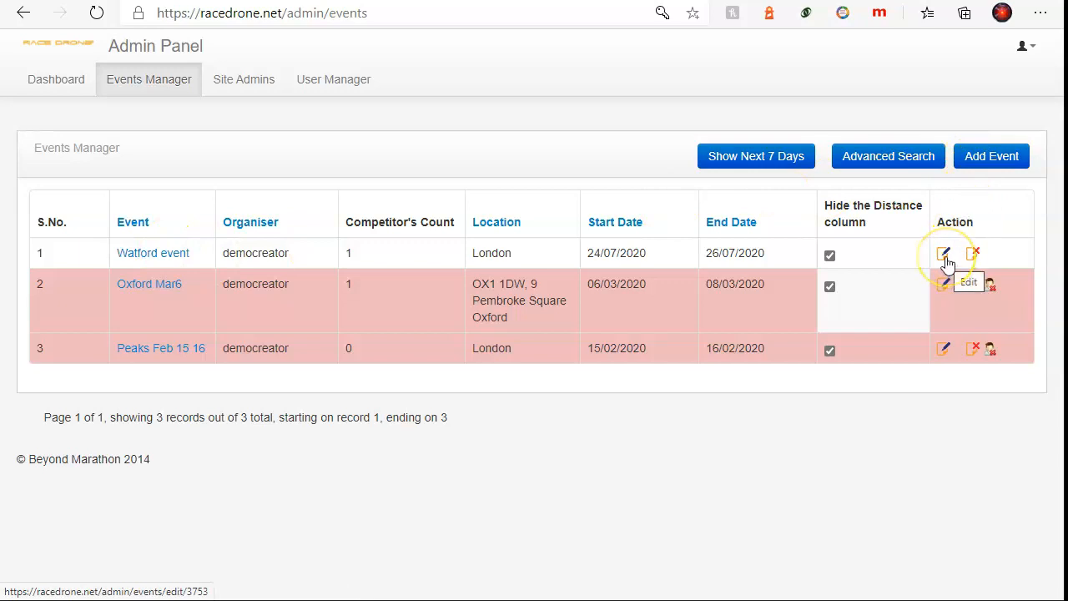